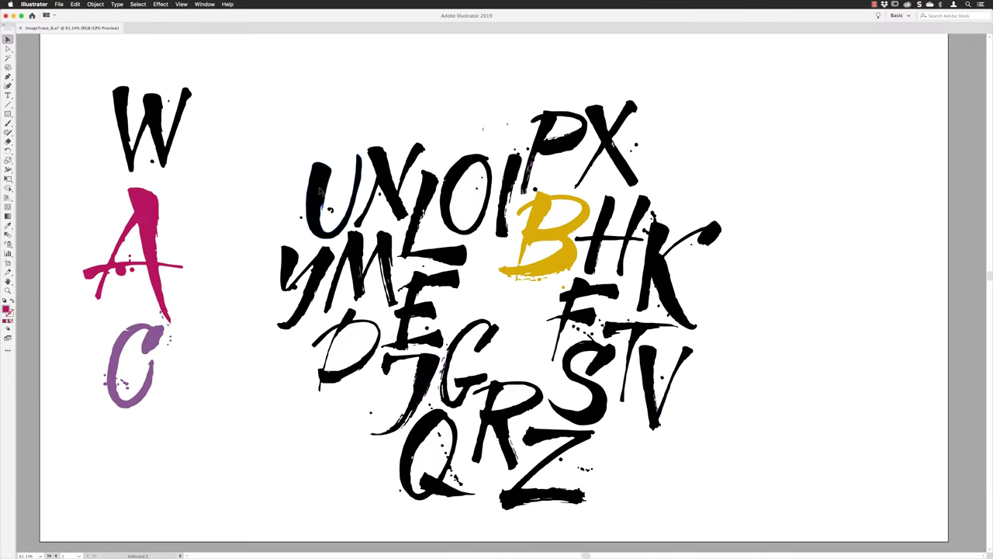
Move the U and its neighbouring letters out of the lettering cluster into the empty area beside the W
{"action": "left_click_drag", "start_coordinate": [371, 172], "coordinate": [336, 112]}
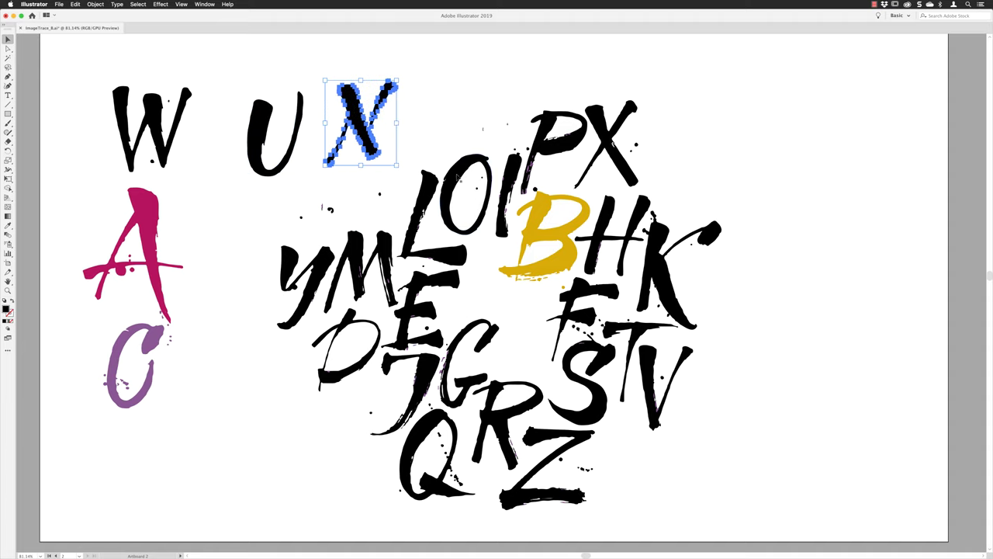
{"action": "left_click_drag", "start_coordinate": [306, 278], "coordinate": [232, 252]}
{"action": "left_click", "coordinate": [243, 208]}
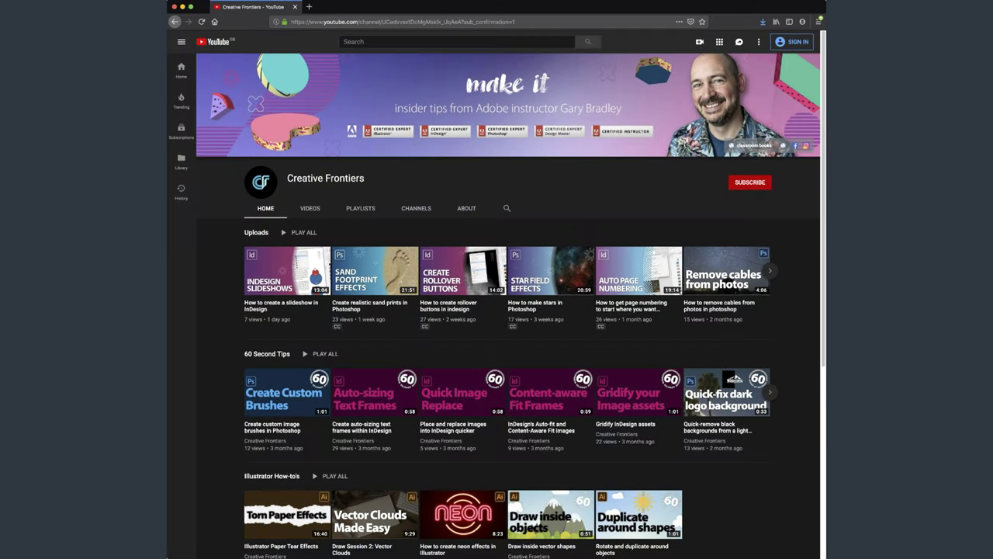
{"action": "left_click", "coordinate": [751, 184]}
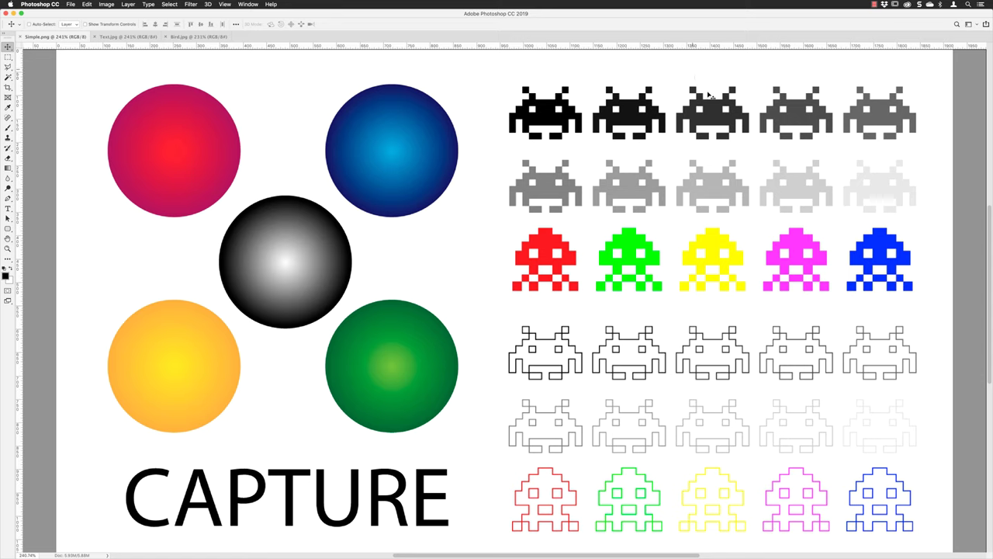
Switch to Photoshop and examine the pixel edges of the red invader in Simple.png and the turquoise A in Text.jpg
{"action": "scroll", "coordinate": [543, 265], "scroll_direction": "up", "scroll_amount": 20}
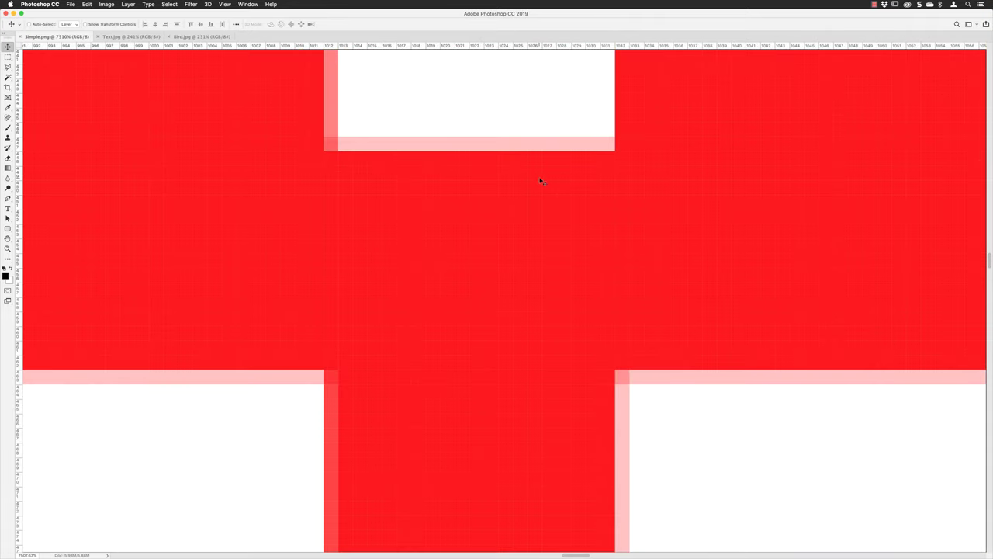
{"action": "left_click", "coordinate": [133, 36]}
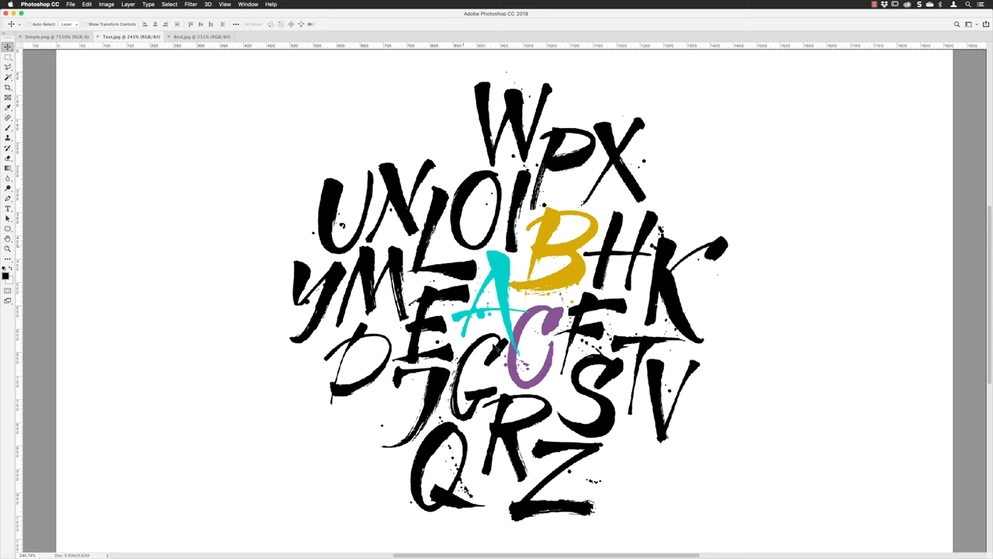
{"action": "scroll", "coordinate": [486, 322], "scroll_direction": "up", "scroll_amount": 10}
{"action": "scroll", "coordinate": [485, 322], "scroll_direction": "up", "scroll_amount": 5}
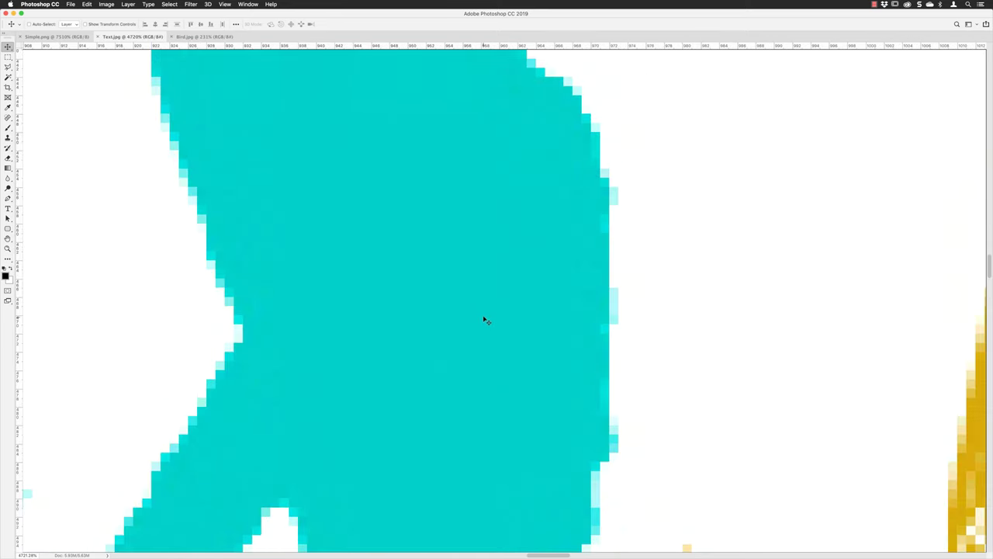
Examine the pixel detail along the seagull's neck edge in Bird.jpg
{"action": "left_click", "coordinate": [194, 37]}
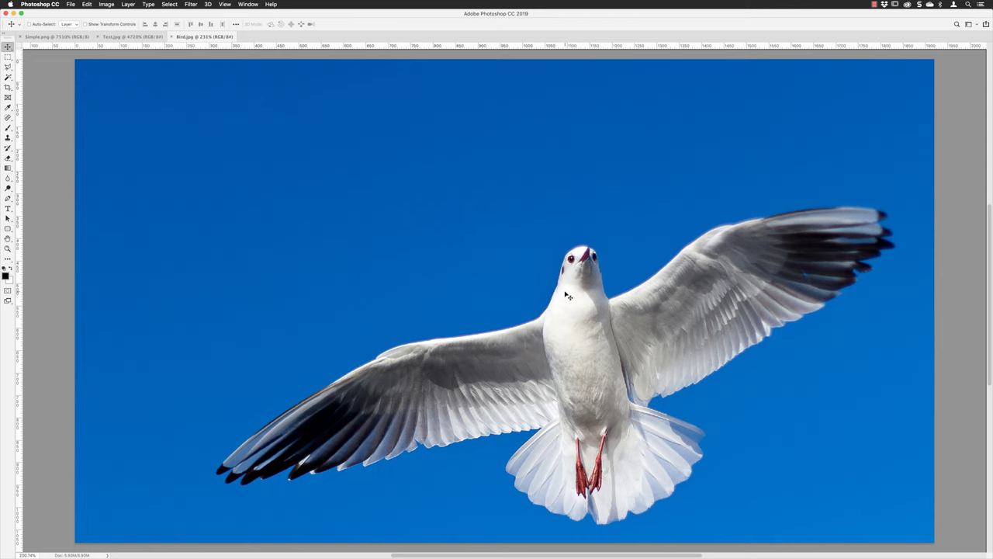
{"action": "scroll", "coordinate": [568, 296], "scroll_direction": "up", "scroll_amount": 5}
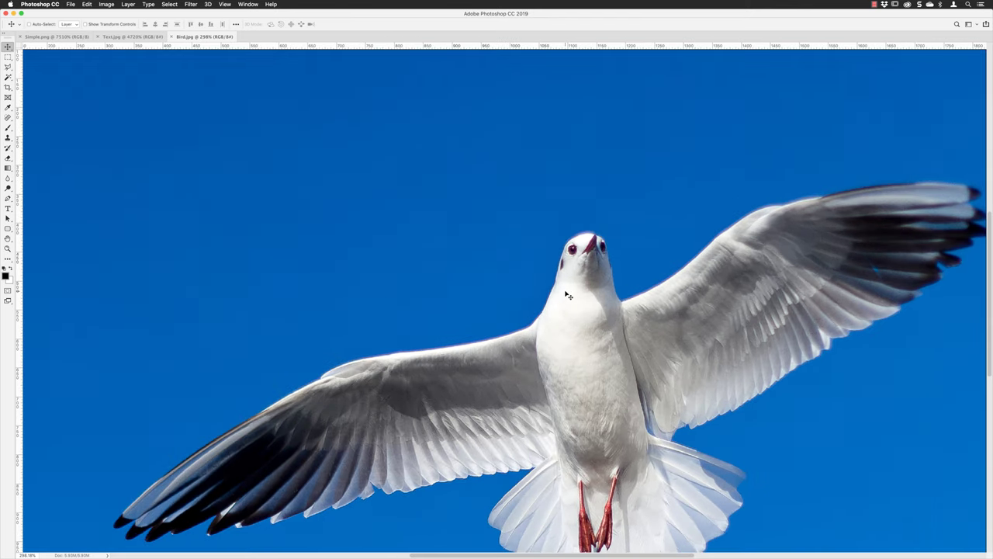
{"action": "scroll", "coordinate": [516, 295], "scroll_direction": "up", "scroll_amount": 8}
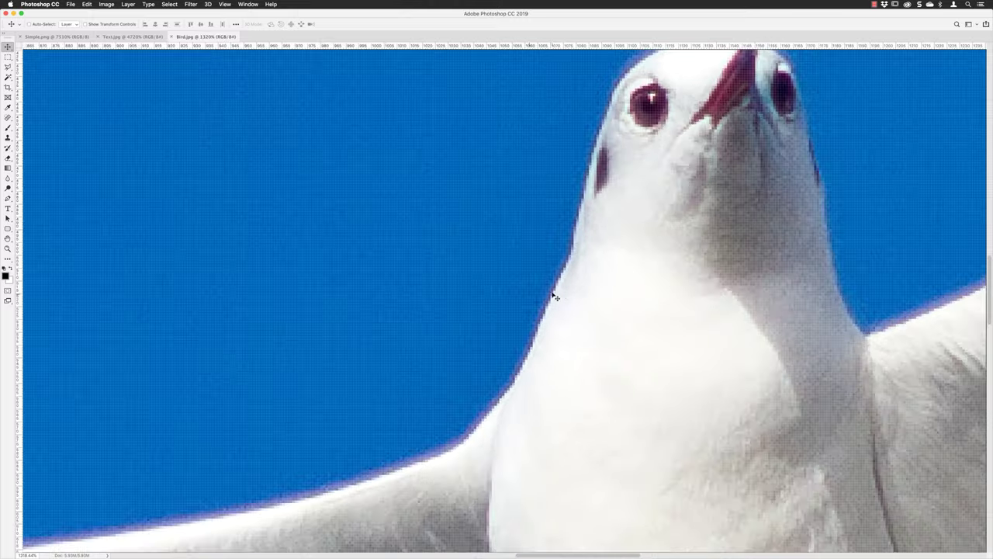
{"action": "scroll", "coordinate": [562, 294], "scroll_direction": "up", "scroll_amount": 2}
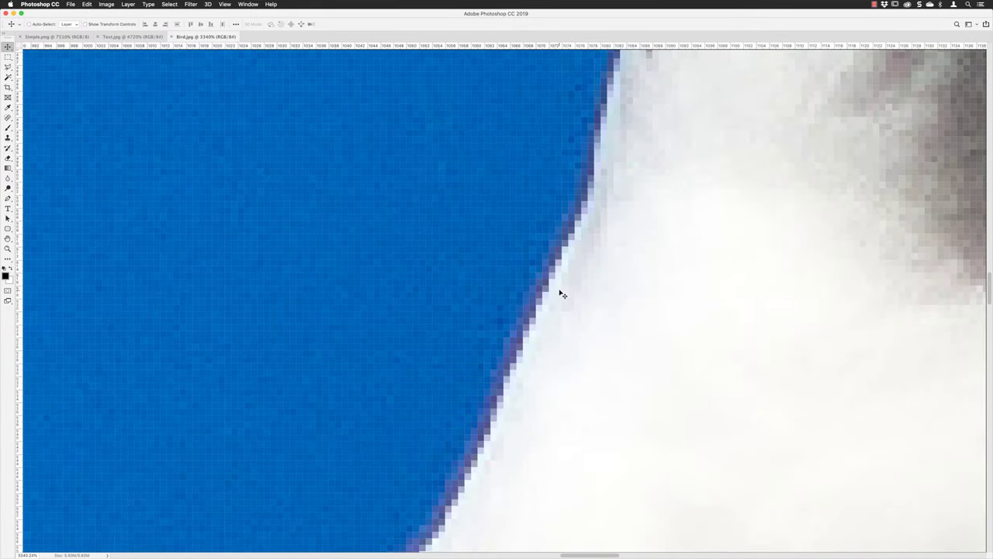
{"action": "scroll", "coordinate": [563, 294], "scroll_direction": "down", "scroll_amount": 10}
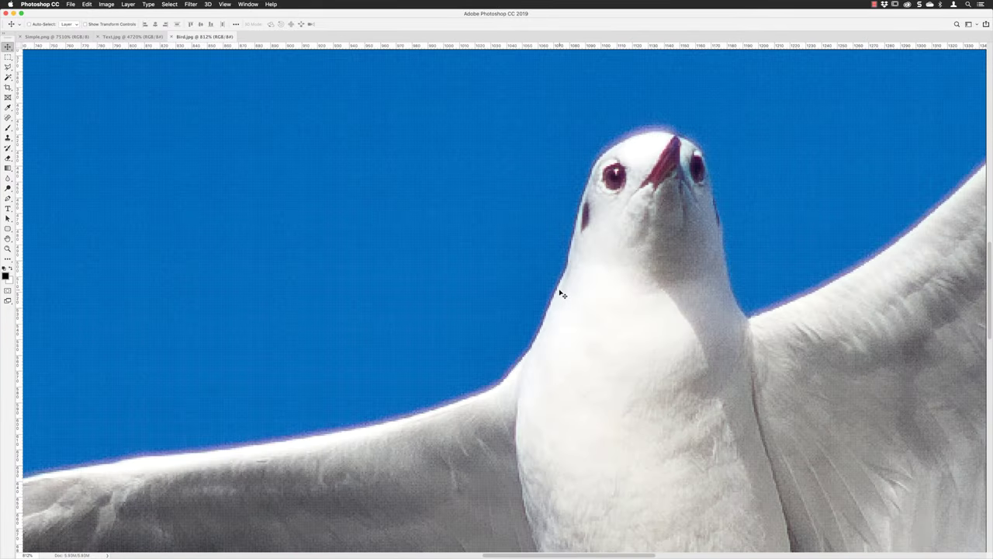
{"action": "scroll", "coordinate": [563, 294], "scroll_direction": "down", "scroll_amount": 3}
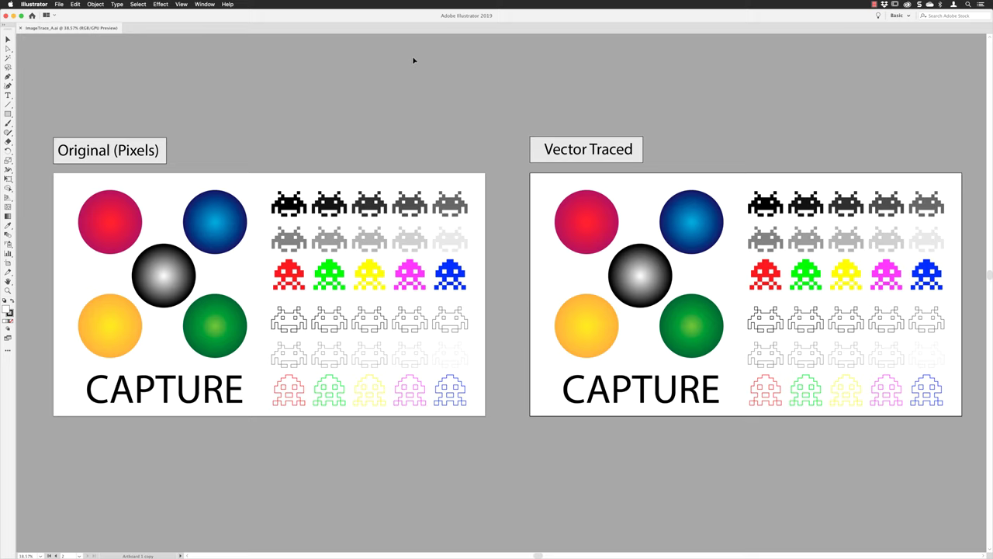
Switch to Illustrator, compare the two placed images in ImageTrace_A.ai and leave only the Vector Traced one selected
{"action": "left_click", "coordinate": [322, 223]}
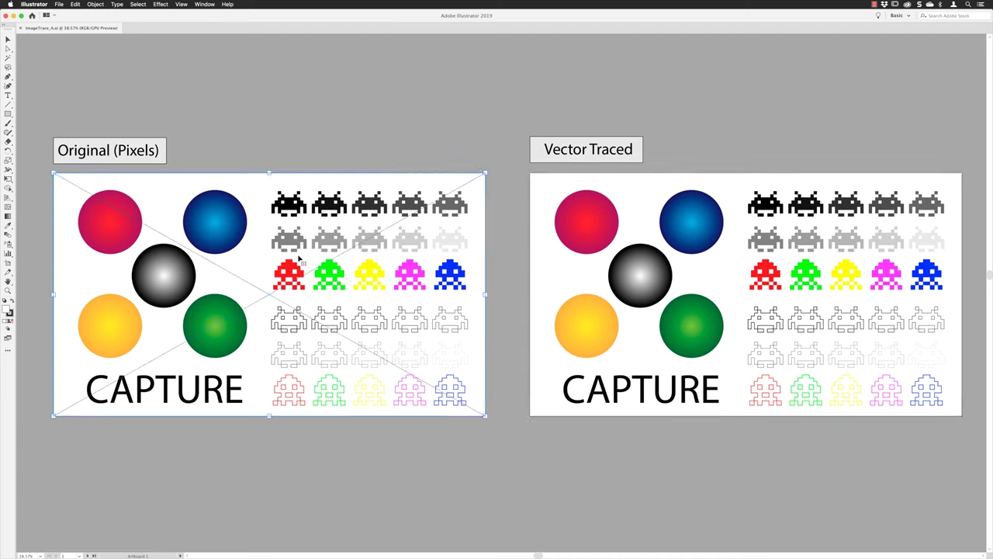
{"action": "left_click", "coordinate": [612, 258]}
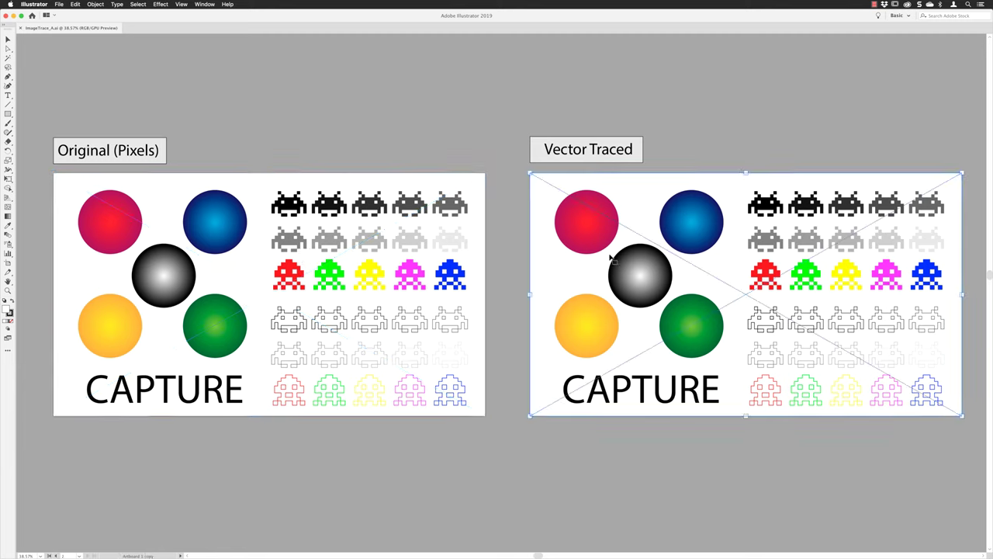
{"action": "left_click", "coordinate": [419, 266], "text": "shift"}
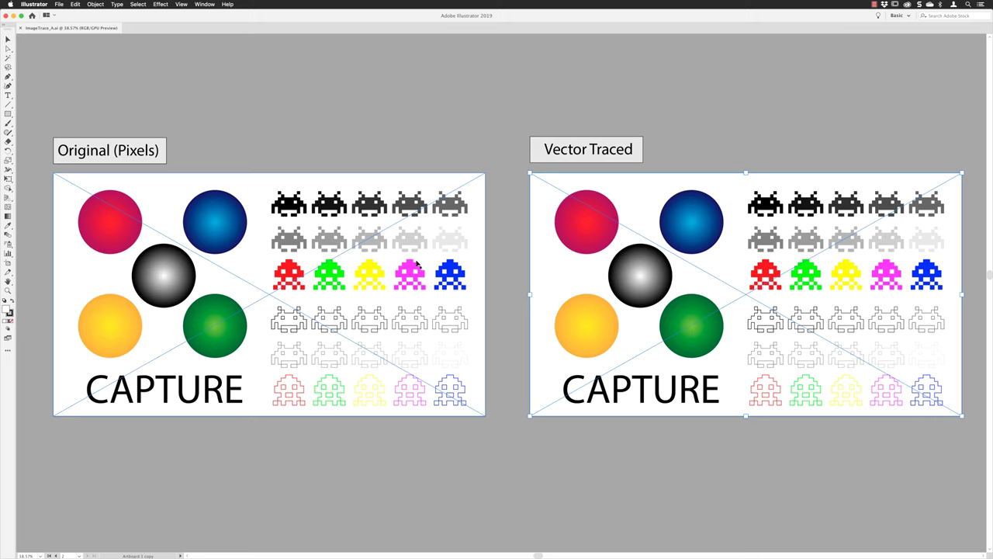
{"action": "left_click", "coordinate": [419, 266], "text": "shift"}
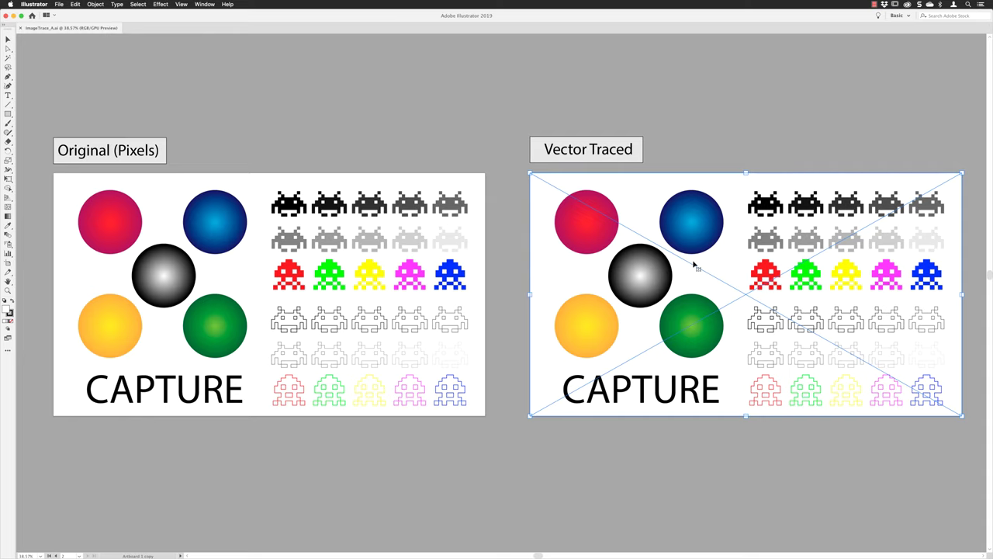
Review the Image Trace presets offered in the selected image's properties, and close the properties without tracing
{"action": "left_click", "coordinate": [202, 5]}
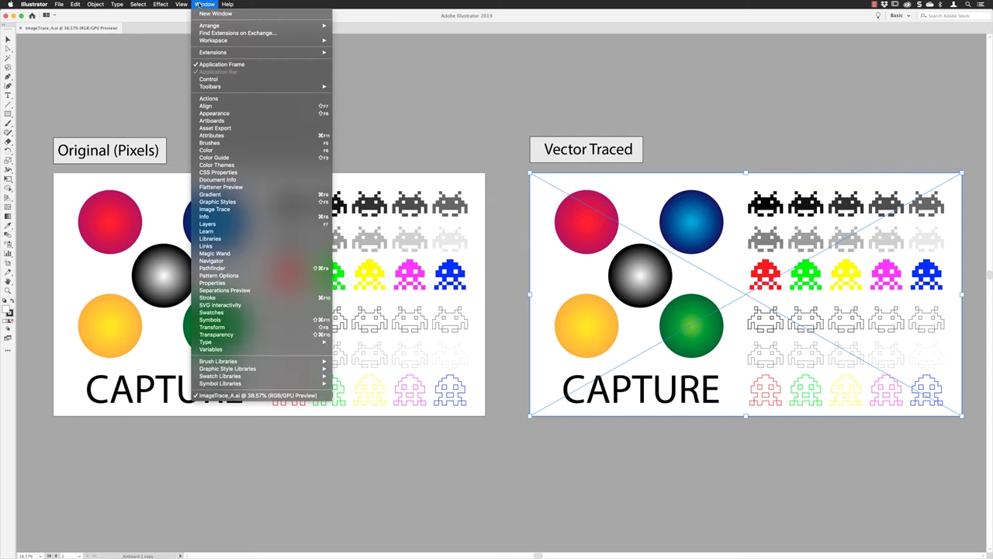
{"action": "left_click", "coordinate": [227, 282]}
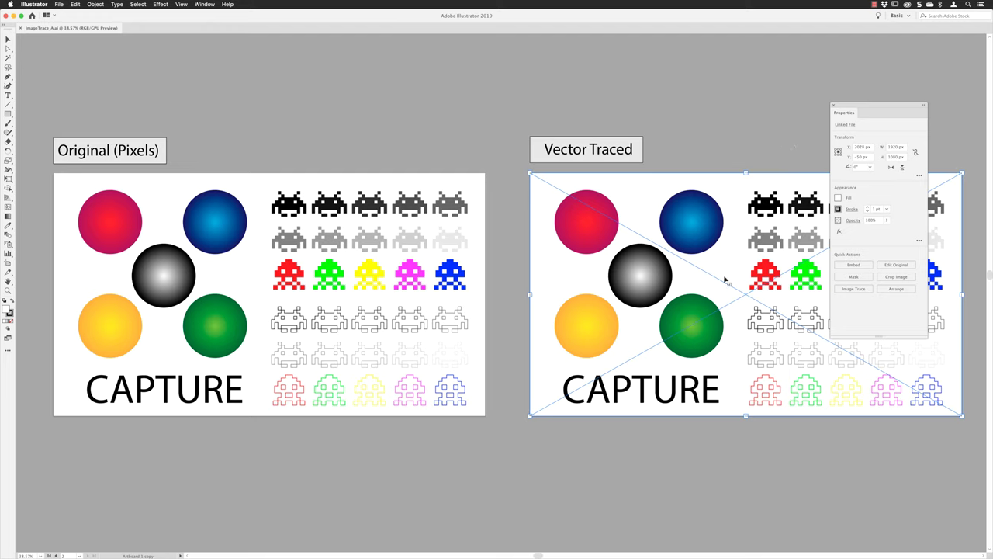
{"action": "left_click", "coordinate": [854, 289]}
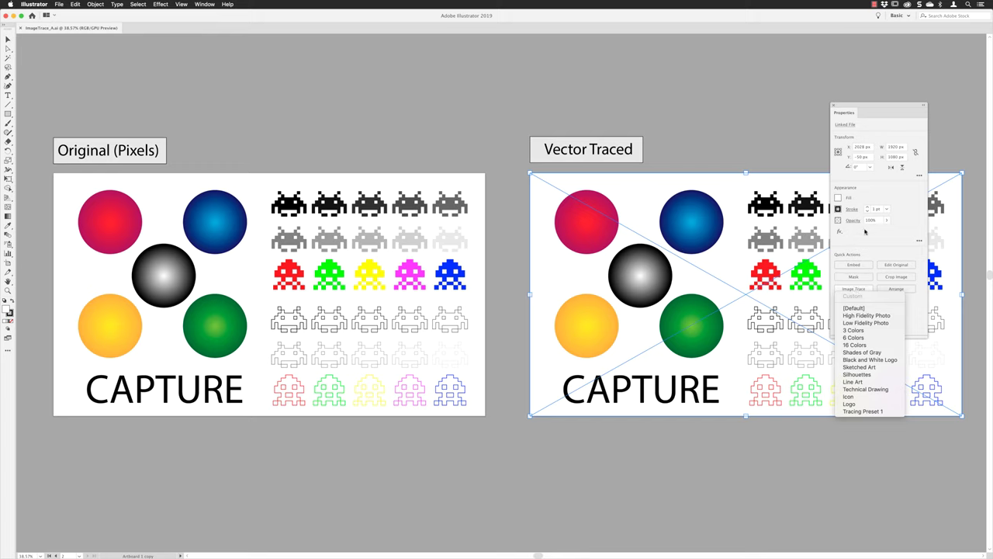
{"action": "left_click", "coordinate": [831, 109]}
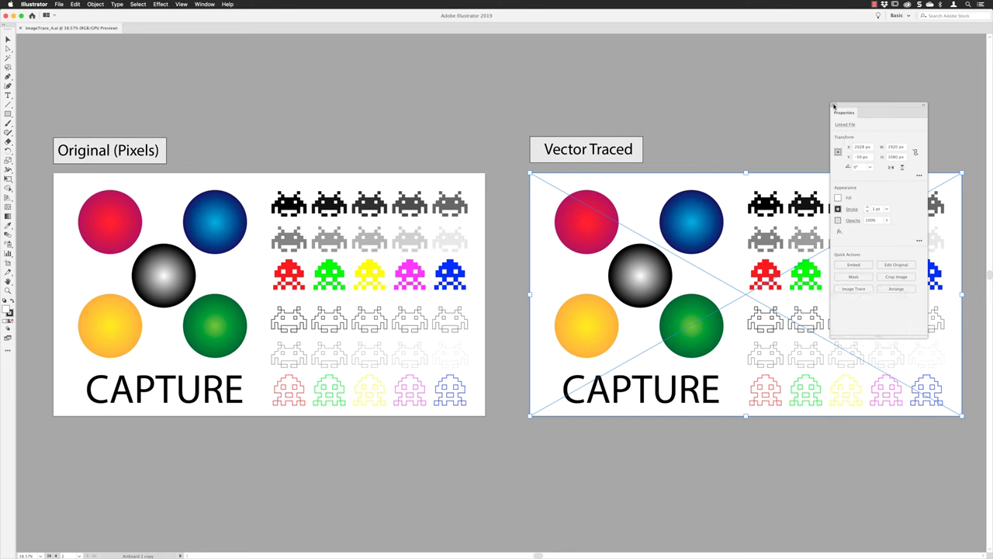
{"action": "left_click", "coordinate": [832, 105]}
Show the full Image Trace settings and place them between the Original and Vector Traced labels
{"action": "left_click", "coordinate": [205, 4]}
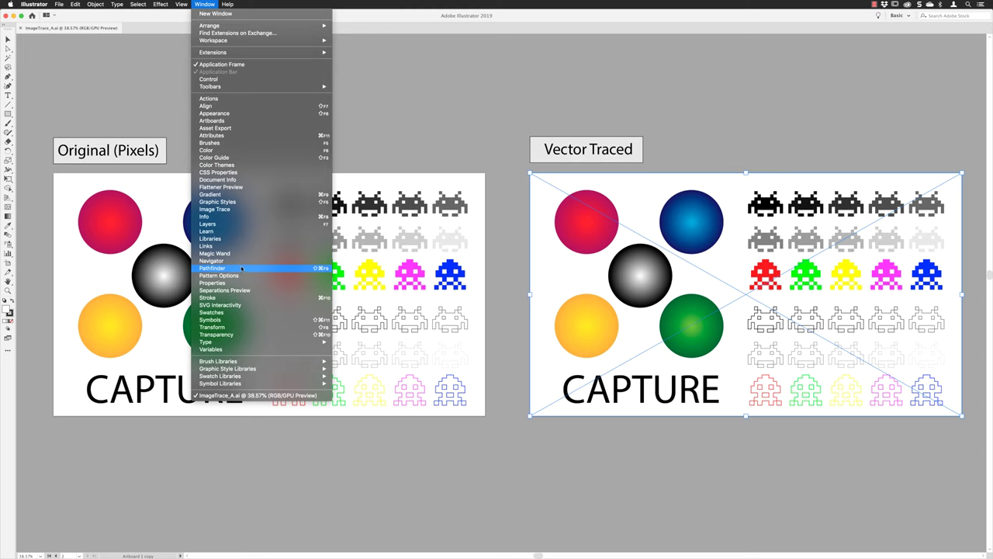
{"action": "left_click", "coordinate": [237, 211]}
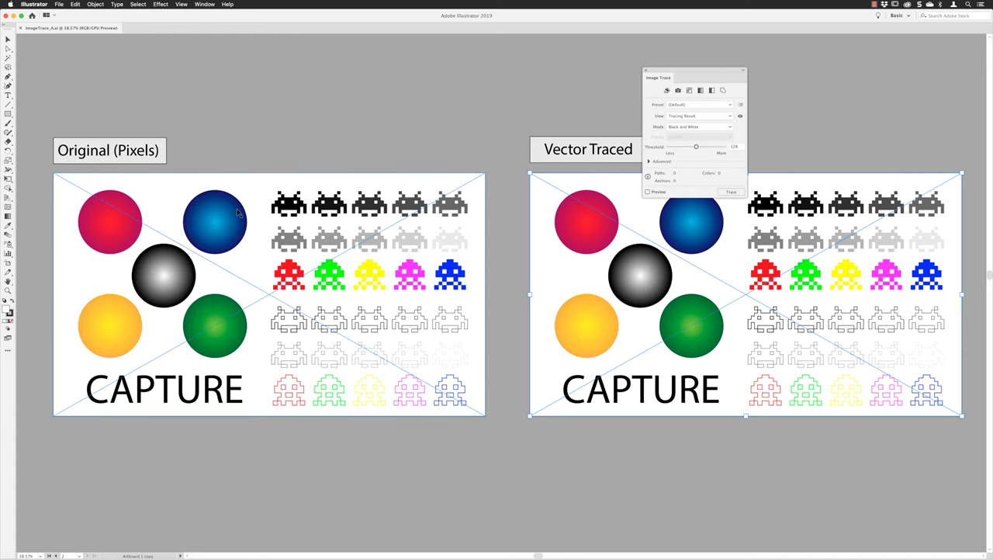
{"action": "mouse_move", "coordinate": [687, 70]}
{"action": "left_mouse_down"}
{"action": "mouse_move", "coordinate": [455, 83]}
{"action": "mouse_move", "coordinate": [461, 103]}
{"action": "left_mouse_up"}
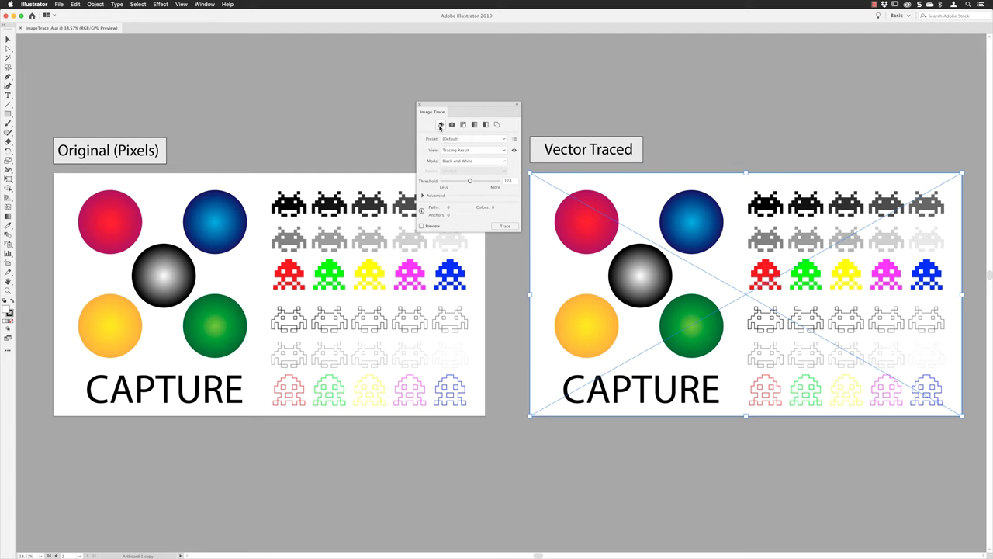
Trace the Vector Traced image with the Auto-Color, High Color, Low Color and Grayscale presets in turn
{"action": "left_click", "coordinate": [440, 125]}
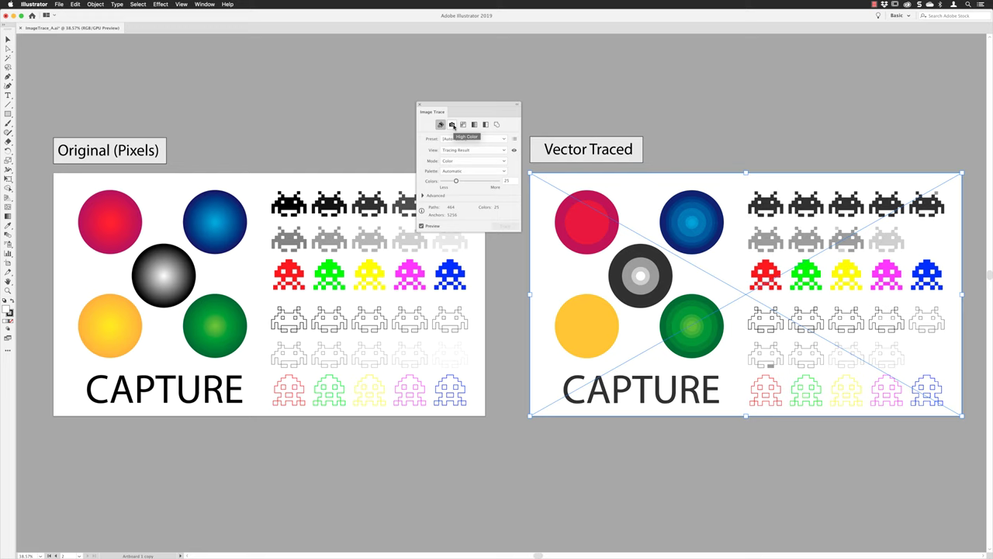
{"action": "left_click", "coordinate": [452, 125]}
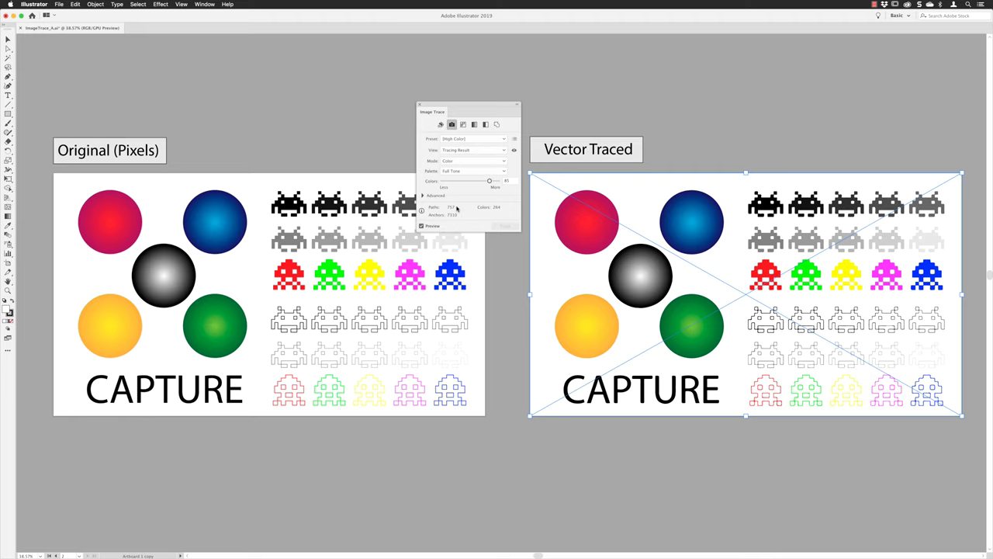
{"action": "left_click", "coordinate": [464, 125]}
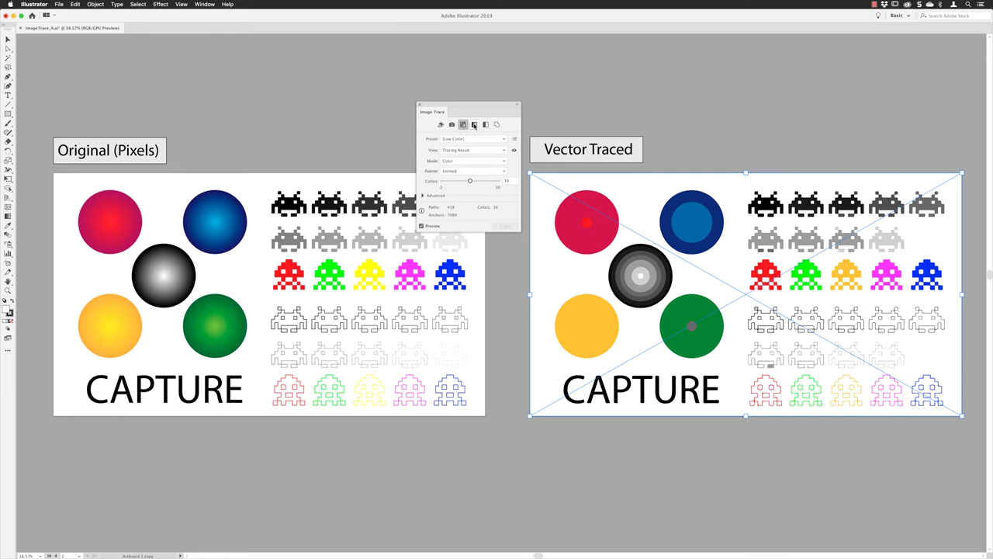
{"action": "left_click", "coordinate": [475, 125]}
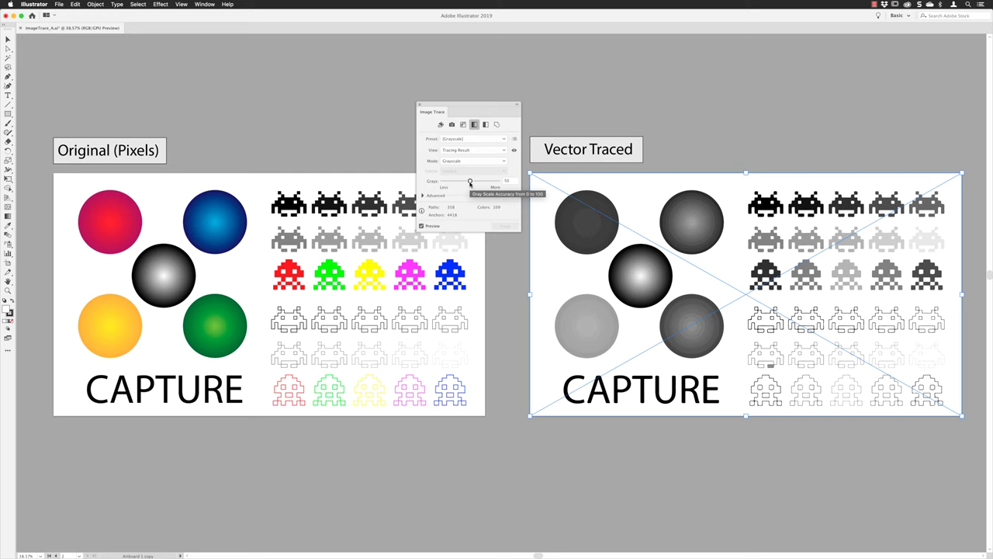
Retrace the image with the Black and White preset at a threshold of 242, and try the Outline preset
{"action": "left_click", "coordinate": [486, 125]}
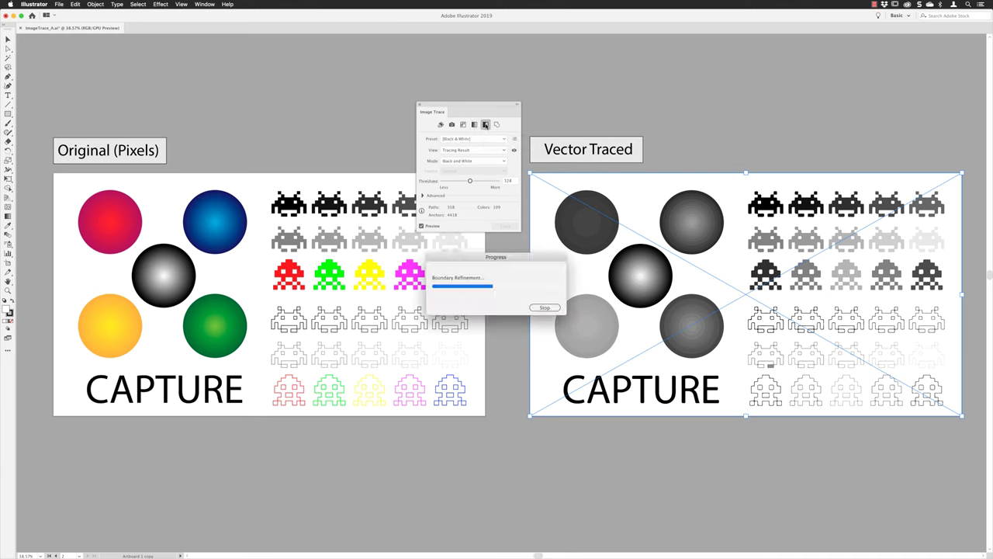
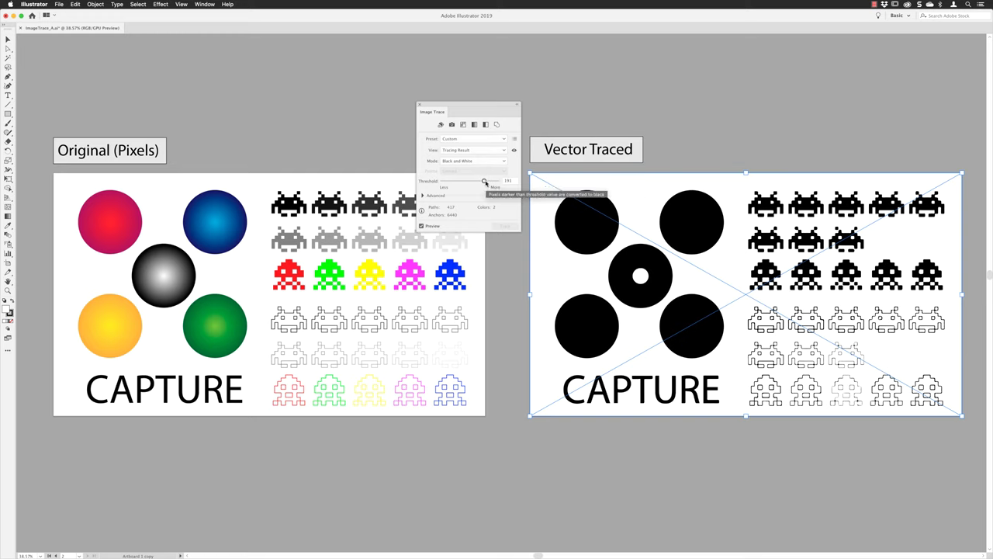
{"action": "left_click_drag", "start_coordinate": [483, 181], "coordinate": [496, 182]}
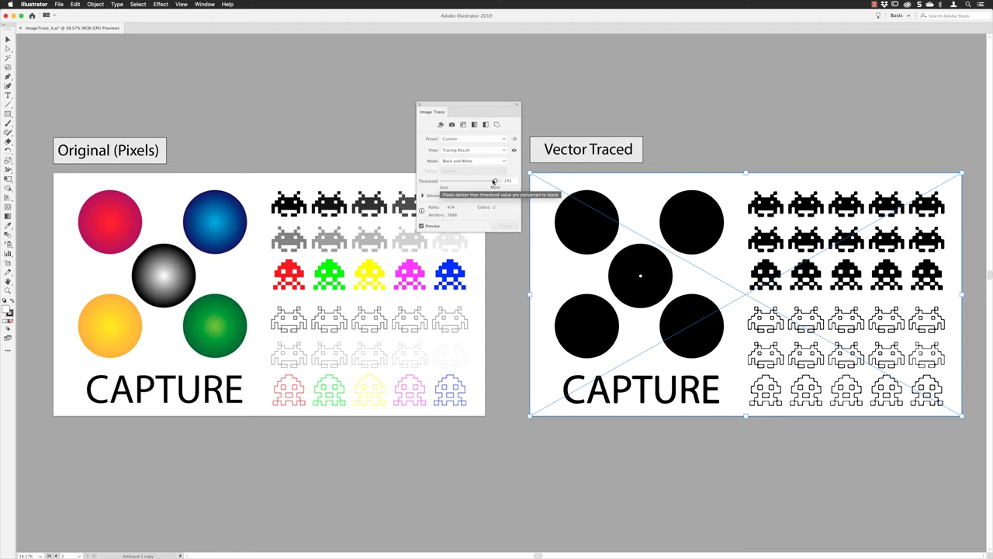
{"action": "left_click", "coordinate": [498, 125]}
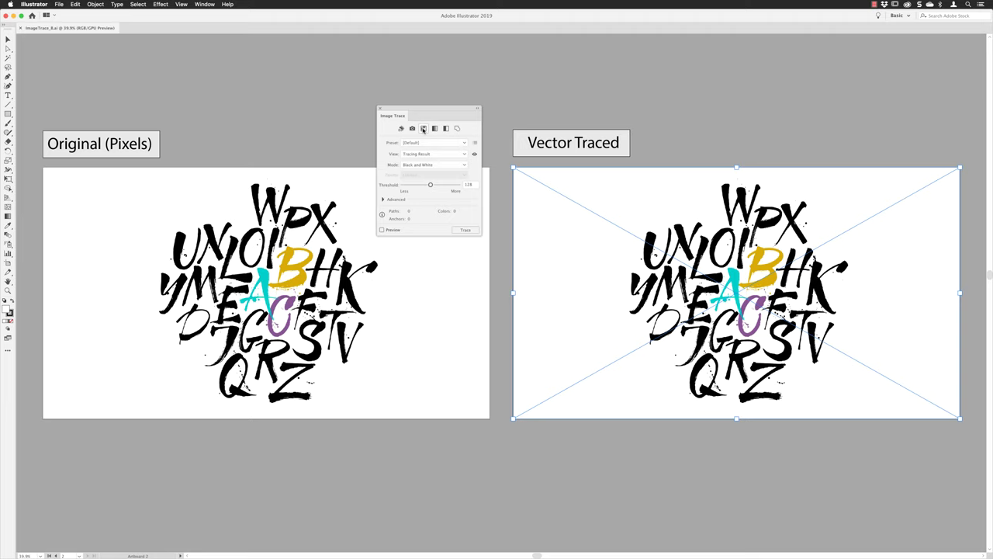
Trace the lettering image under Vector Traced in ImageTrace_B.ai with the Low Color preset
{"action": "left_click", "coordinate": [423, 129]}
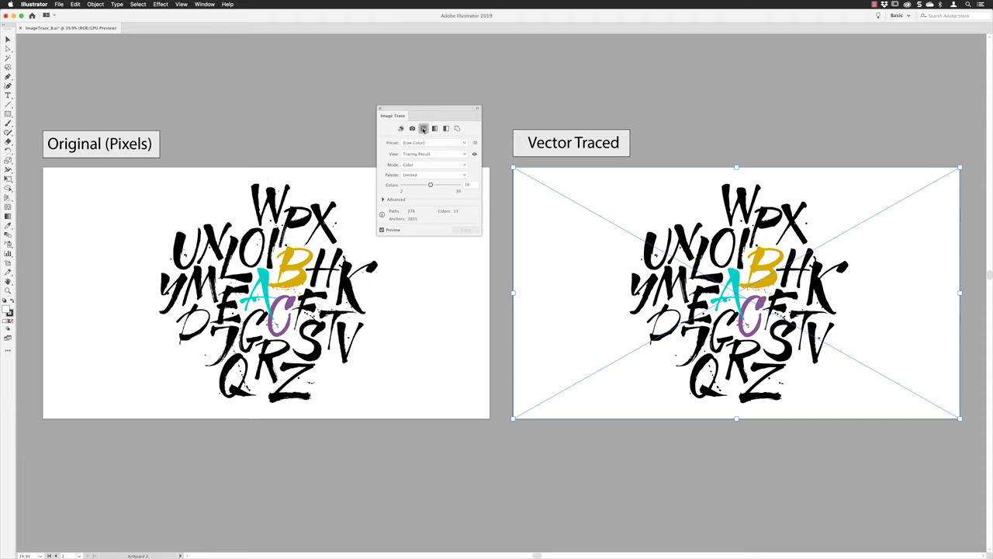
Open a second window of ImageTrace_B.ai and tile the two windows side by side
{"action": "left_click", "coordinate": [205, 4]}
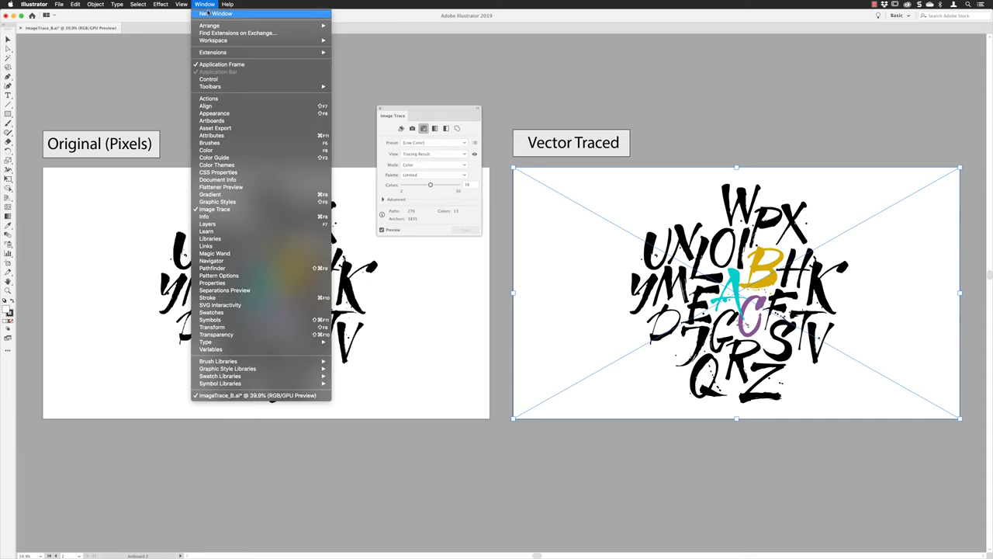
{"action": "left_click", "coordinate": [207, 14]}
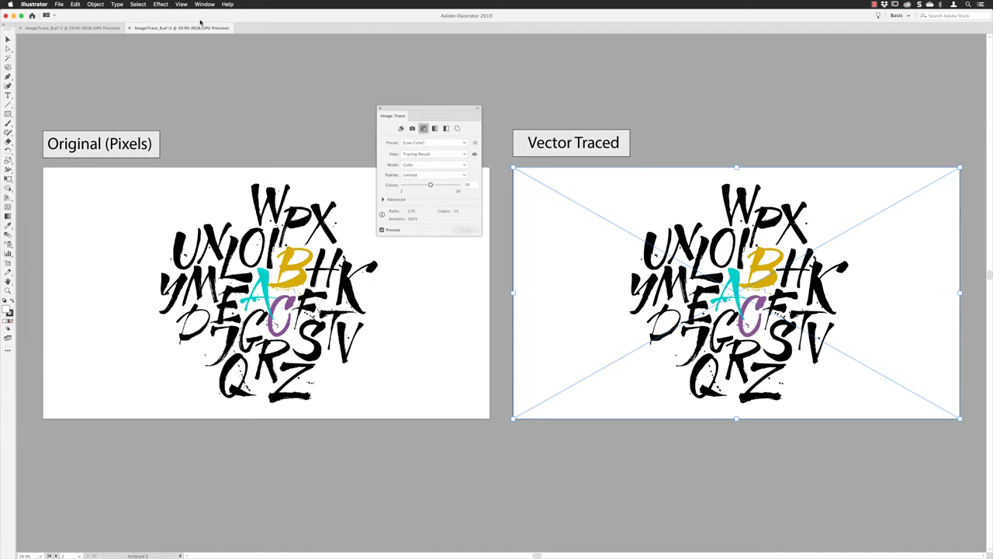
{"action": "left_click", "coordinate": [45, 15]}
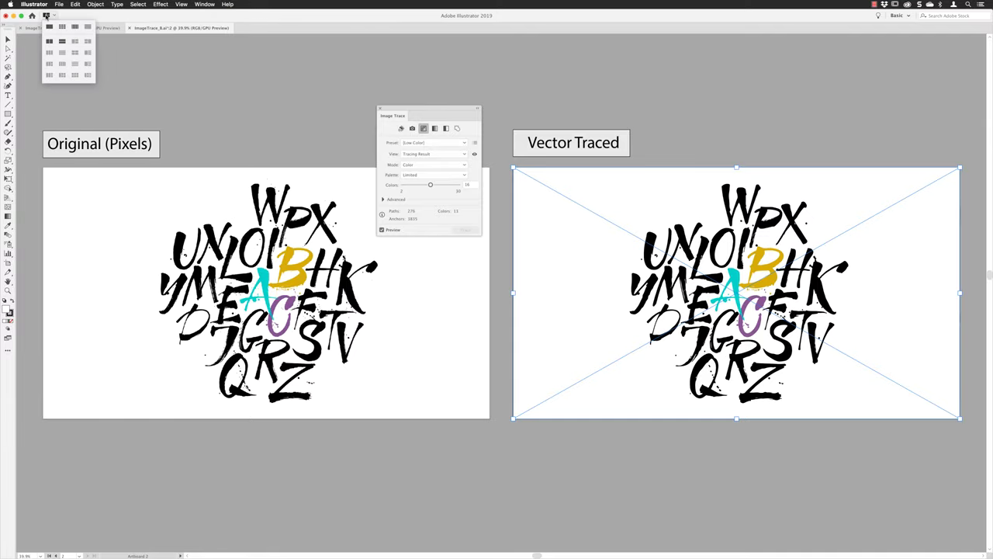
{"action": "left_click", "coordinate": [48, 43]}
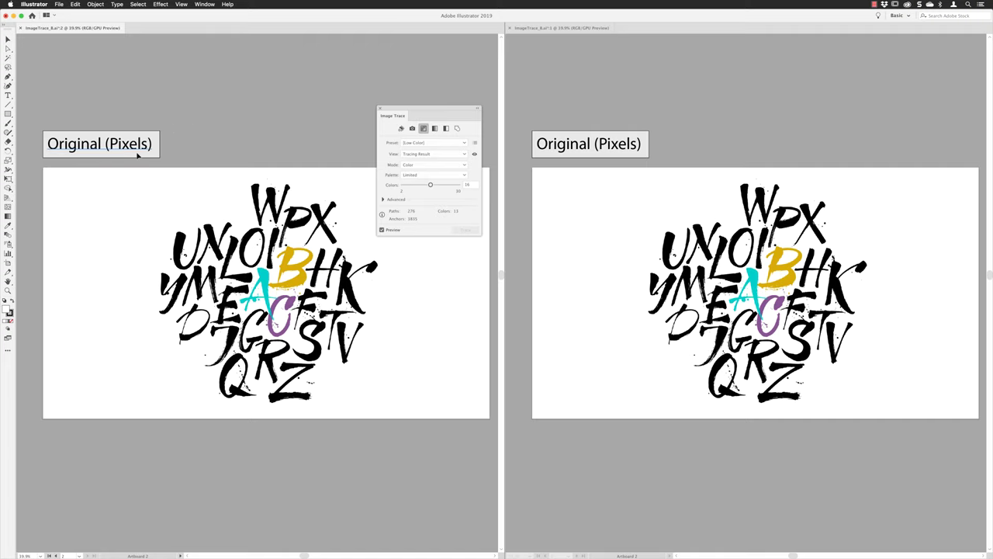
Enlarge the original pixel lettering to 100% in one window and move the Image Trace settings off the coloured letters
{"action": "left_click", "coordinate": [249, 130]}
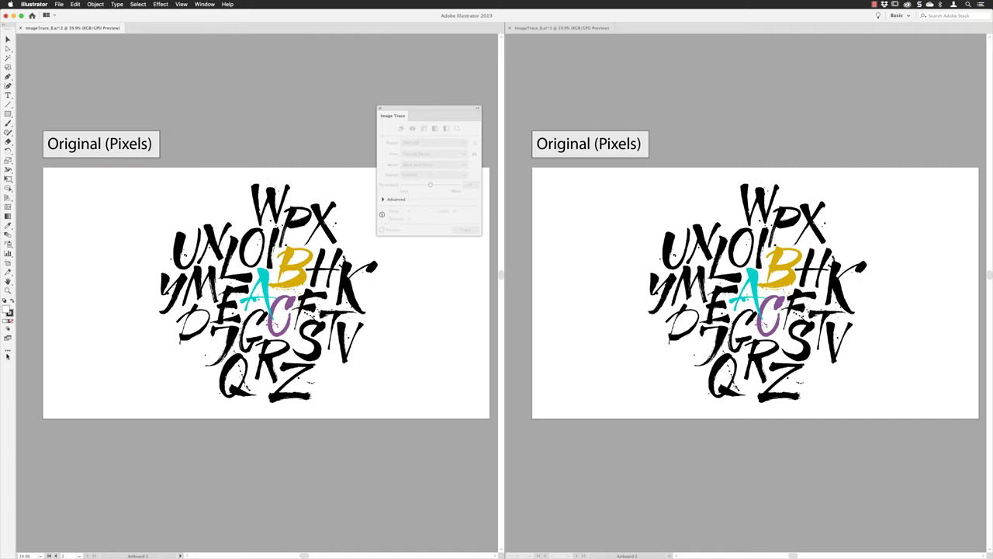
{"action": "left_click", "coordinate": [7, 292]}
{"action": "left_click", "coordinate": [301, 305]}
{"action": "left_click", "coordinate": [281, 272]}
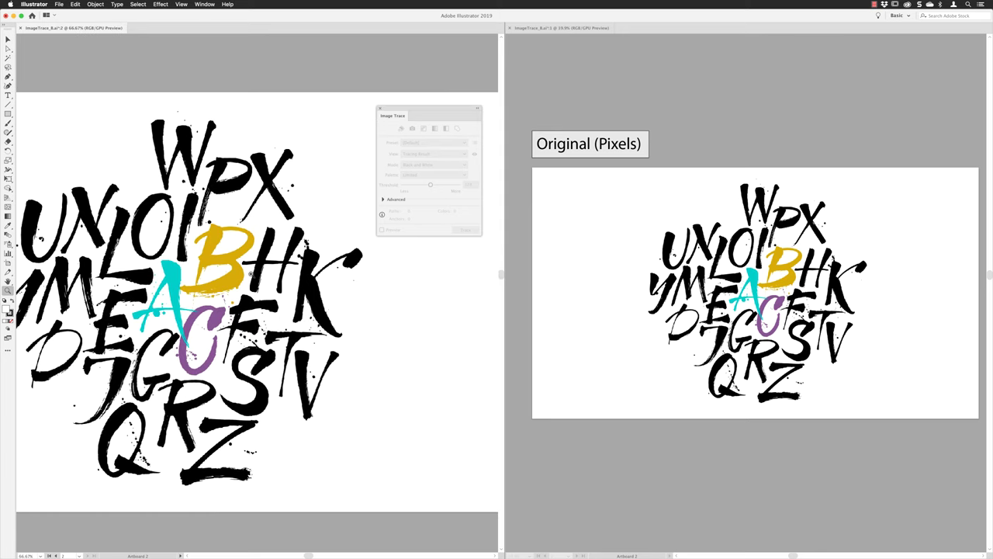
{"action": "left_click", "coordinate": [220, 275]}
{"action": "left_click", "coordinate": [199, 319], "text": "alt"}
{"action": "left_click", "coordinate": [267, 279]}
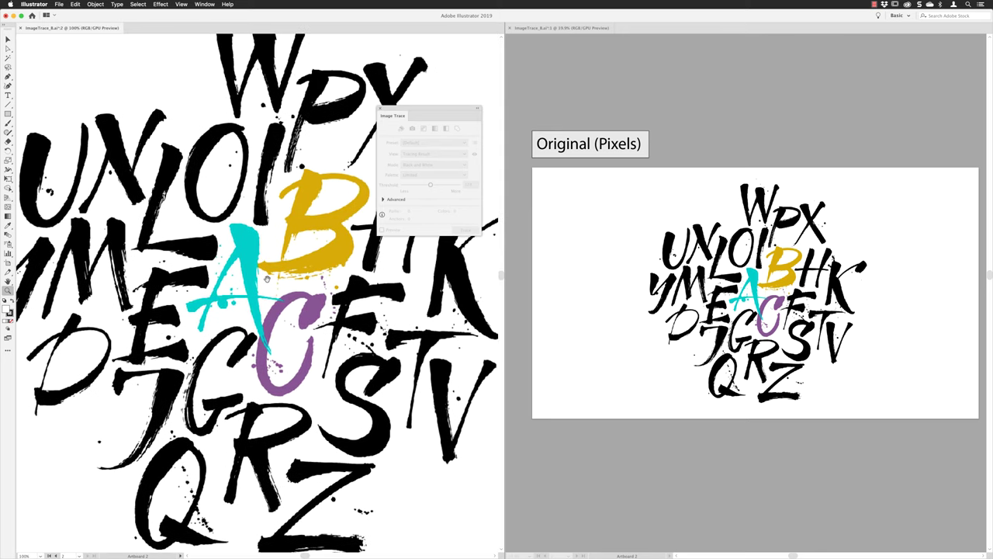
{"action": "left_click_drag", "start_coordinate": [432, 110], "coordinate": [445, 45]}
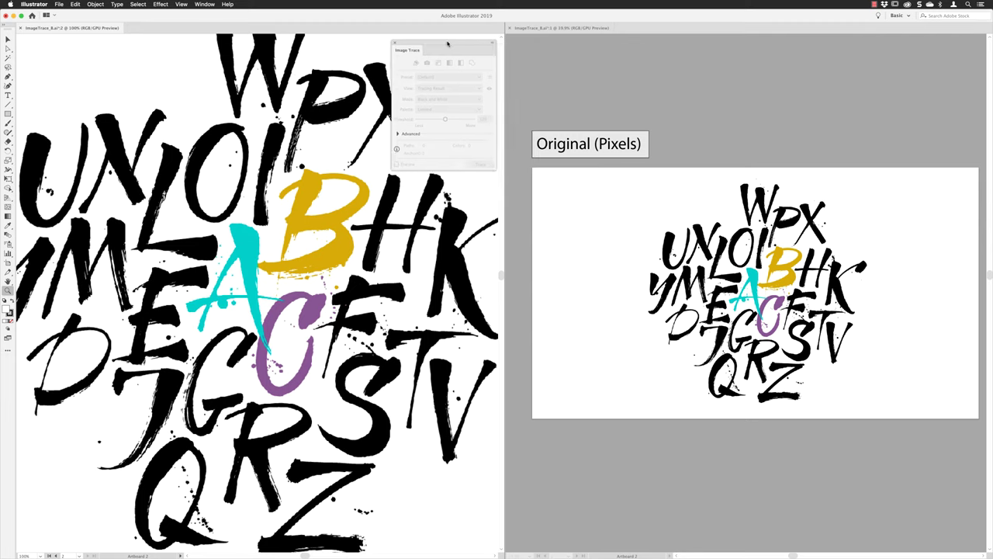
Bring the Vector Traced lettering into view in the other window, select it and enlarge it to 66.67%
{"action": "left_click", "coordinate": [654, 106]}
{"action": "scroll", "coordinate": [788, 139], "scroll_direction": "right", "scroll_amount": 10}
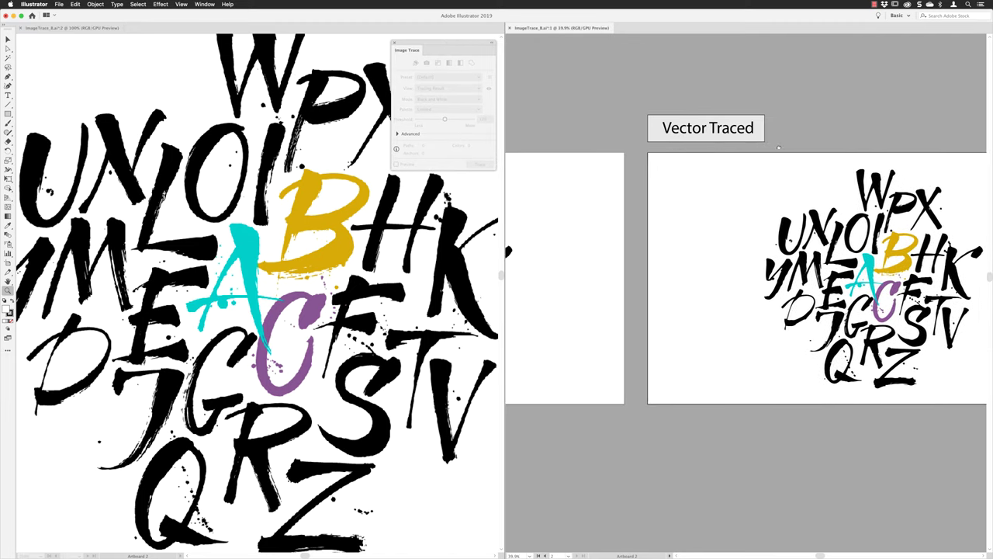
{"action": "key", "text": "v"}
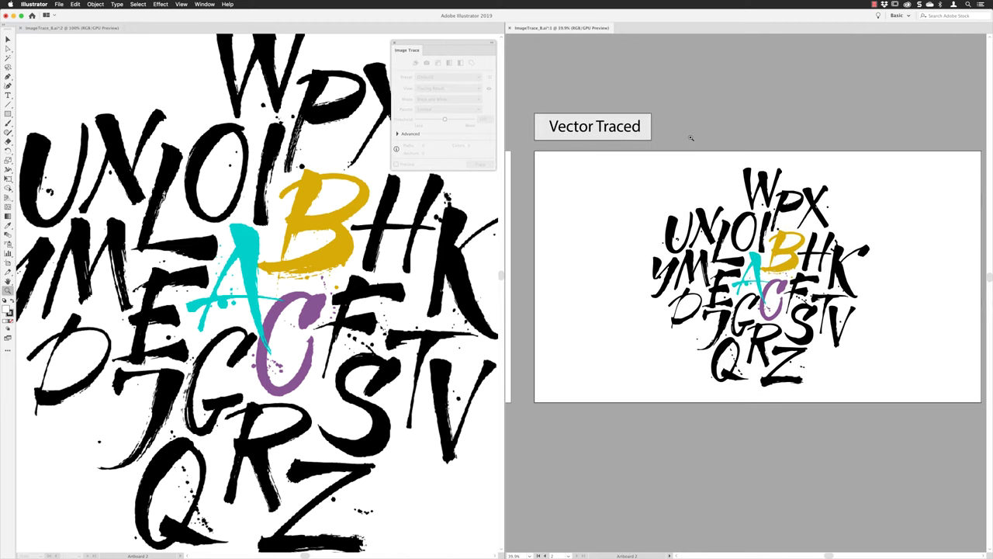
{"action": "left_click", "coordinate": [760, 249]}
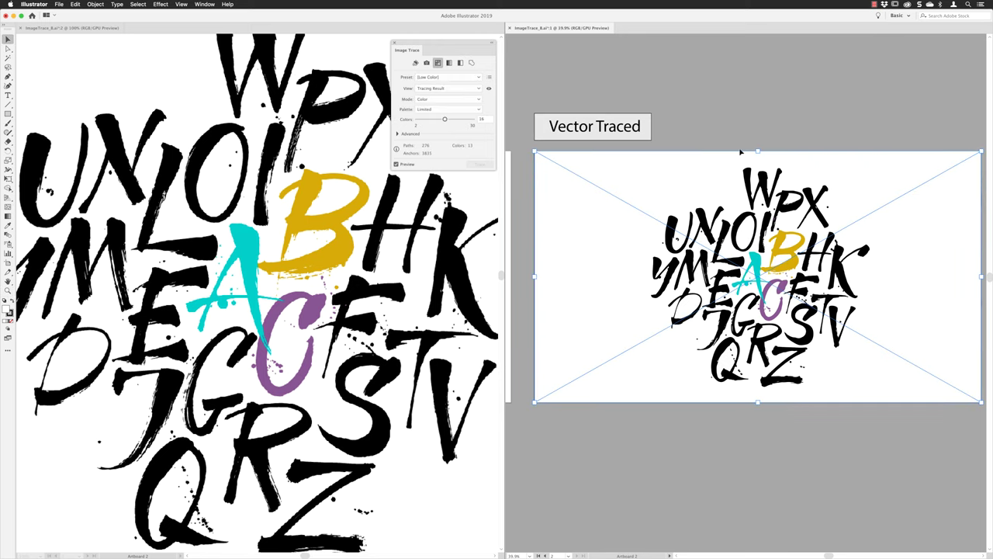
{"action": "key", "text": "super+equal"}
{"action": "key", "text": "super+equal"}
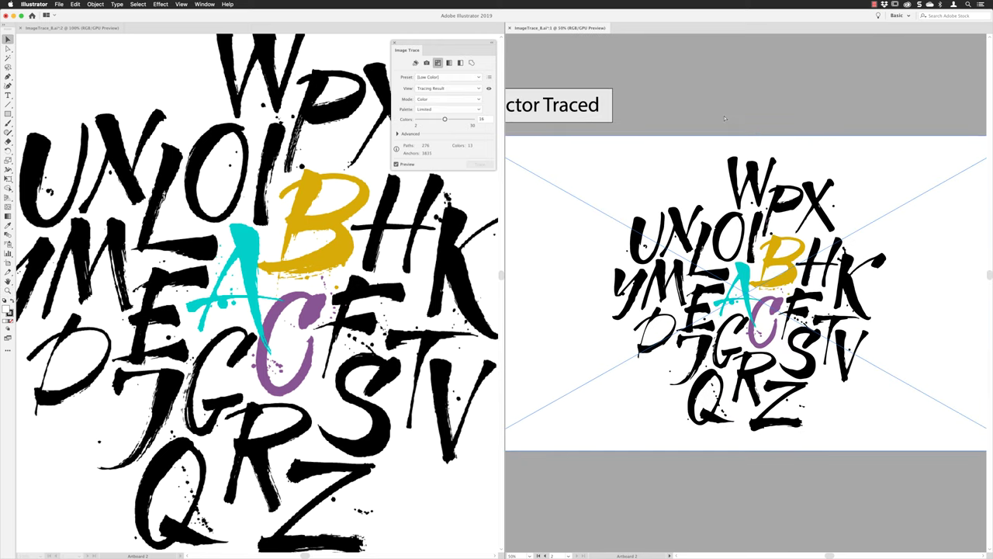
{"action": "scroll", "coordinate": [715, 177], "scroll_direction": "down", "scroll_amount": 1}
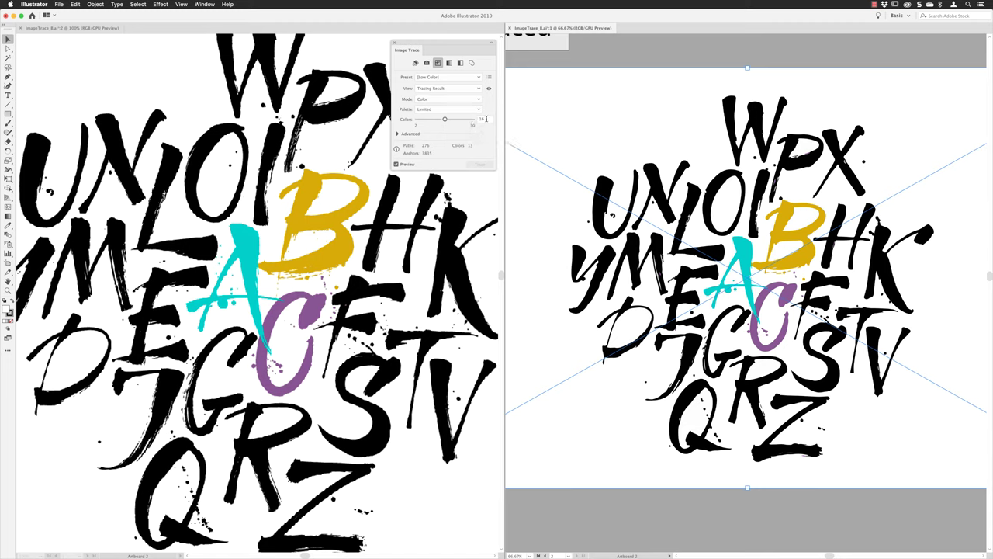
Limit the tracing to 8 colors
{"action": "left_click", "coordinate": [482, 119]}
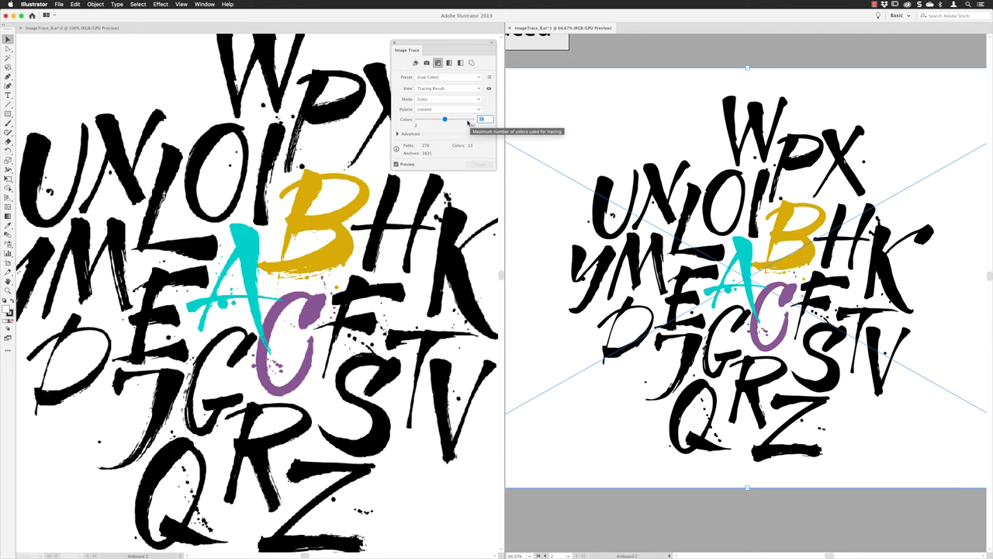
{"action": "type", "text": "8"}
{"action": "key", "text": "Return"}
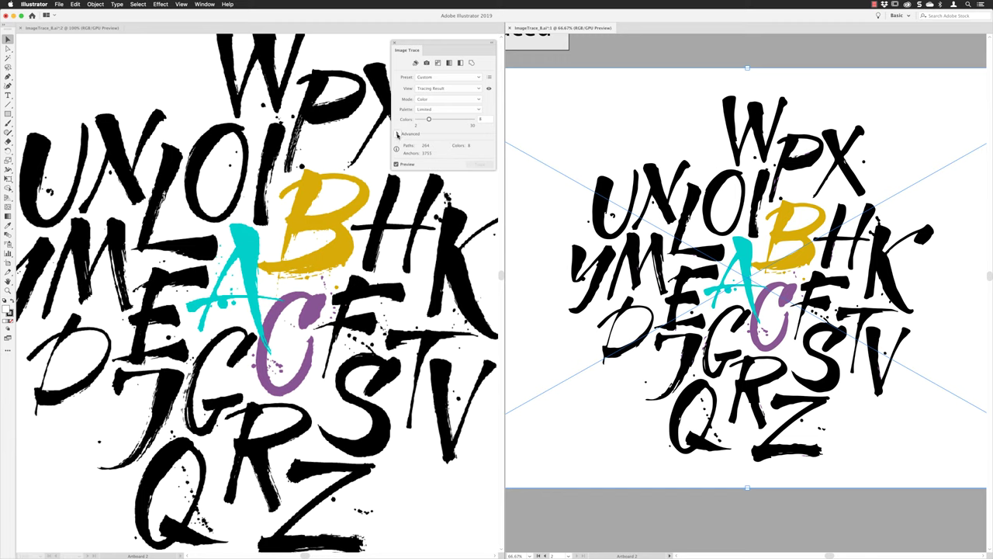
Reveal the advanced trace settings, turn off the live preview and set Paths to 80%
{"action": "left_click", "coordinate": [397, 135]}
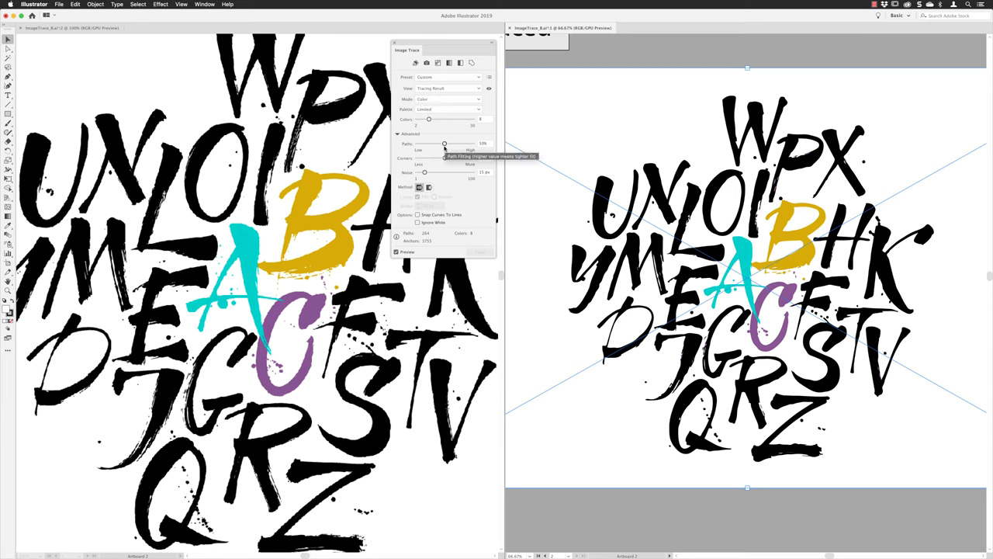
{"action": "left_click", "coordinate": [395, 252]}
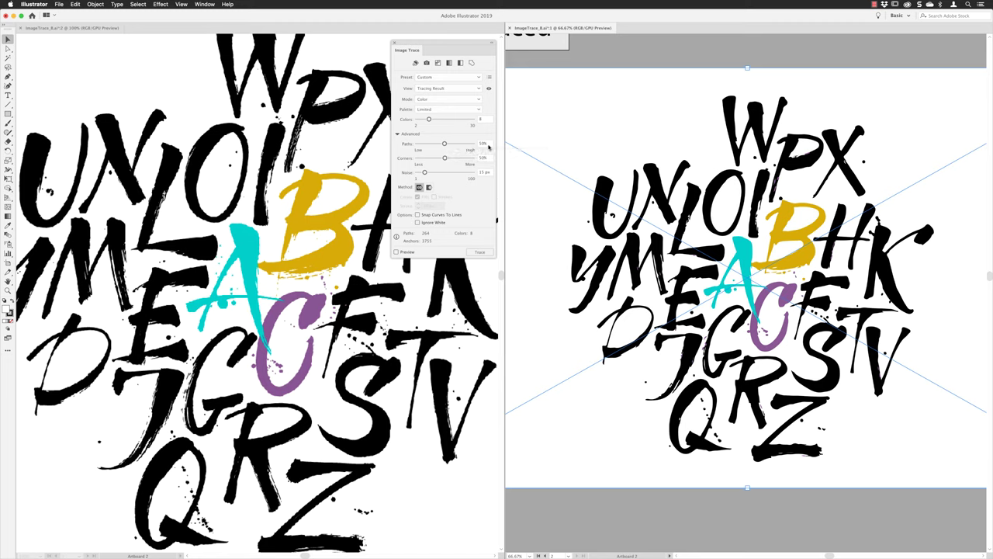
{"action": "left_click", "coordinate": [476, 142]}
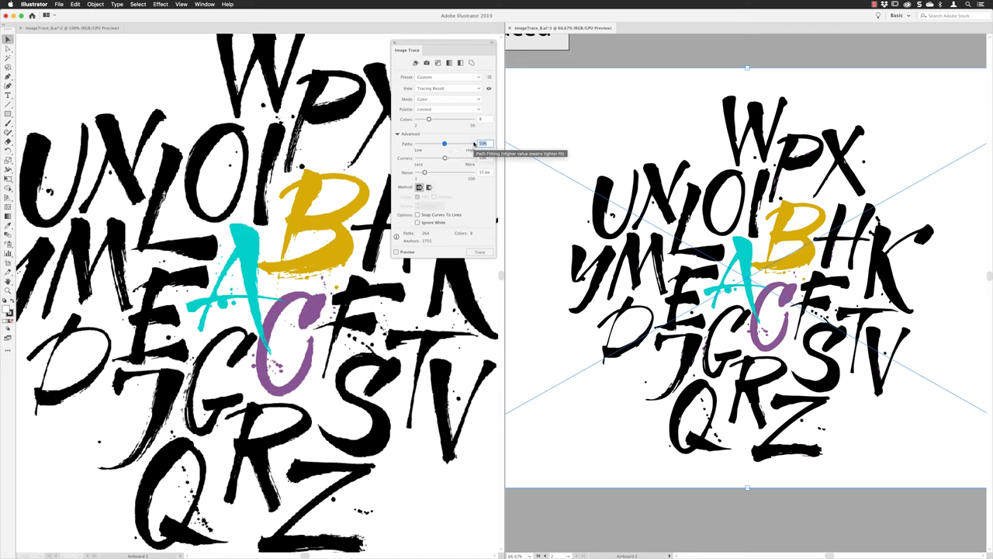
{"action": "type", "text": "81"}
{"action": "key", "text": "Return"}
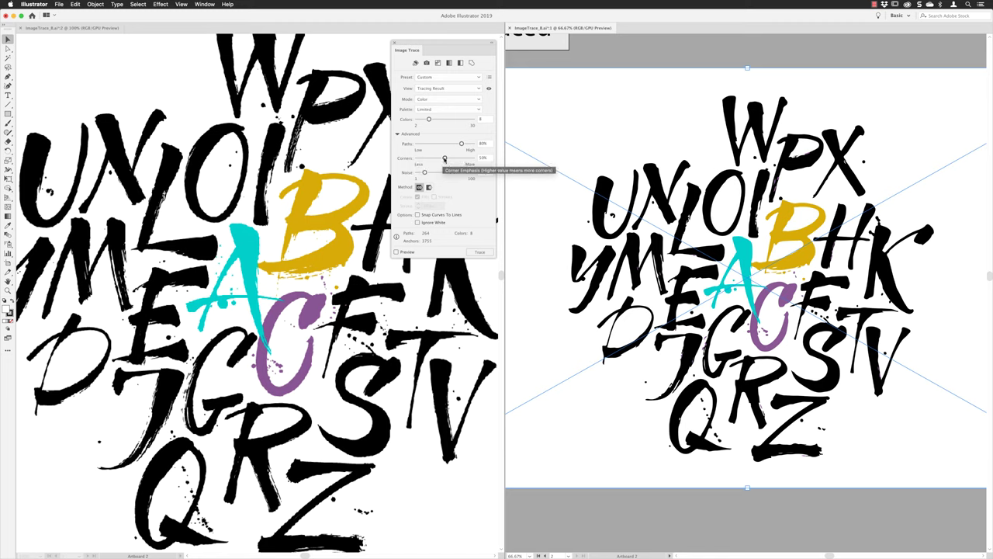
Reduce the Corners value of the tracing to 25%
{"action": "left_click_drag", "start_coordinate": [444, 158], "coordinate": [427, 158]}
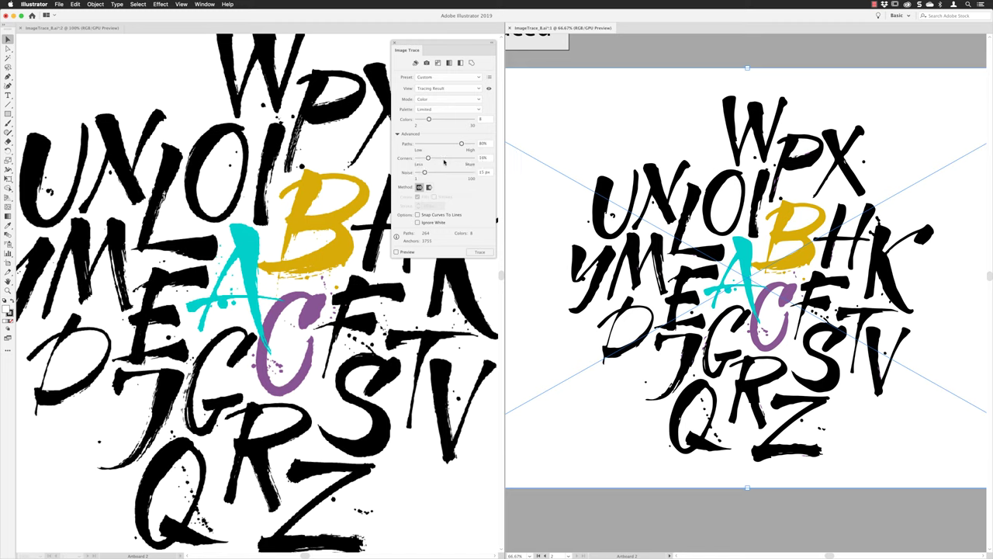
{"action": "left_click", "coordinate": [484, 158]}
{"action": "type", "text": "25"}
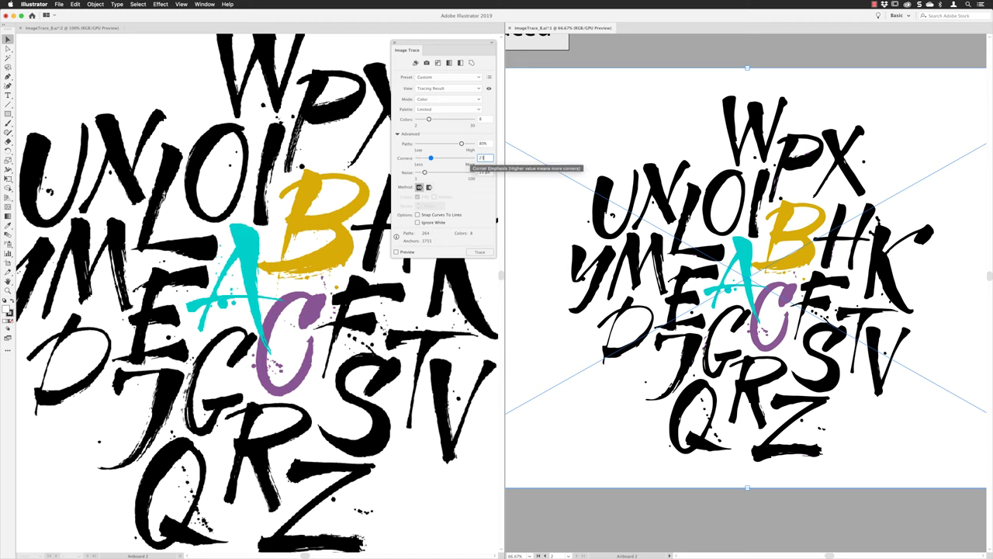
{"action": "key", "text": "Return"}
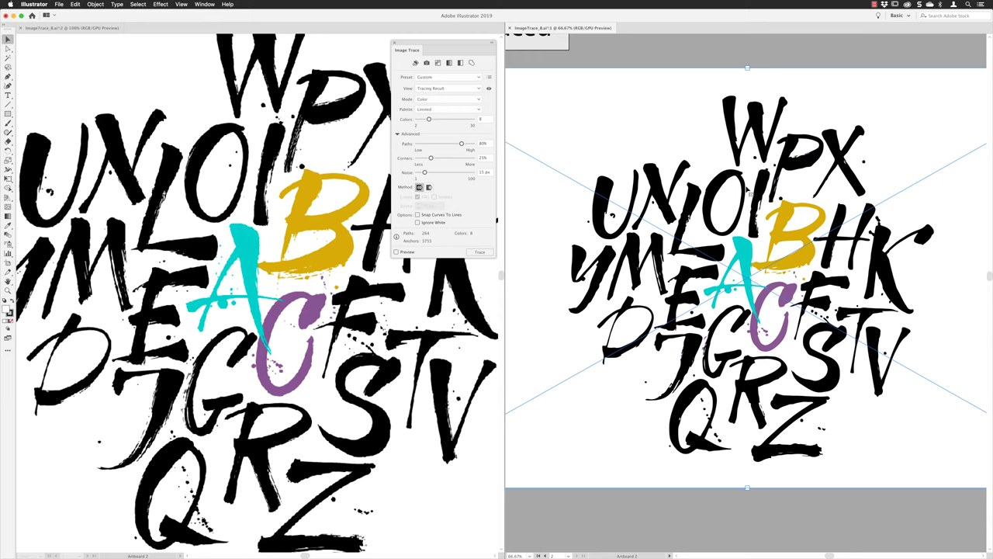
Set Noise to 8 px, retrace the lettering with the adjusted settings and turn the live preview back on
{"action": "left_click", "coordinate": [482, 172]}
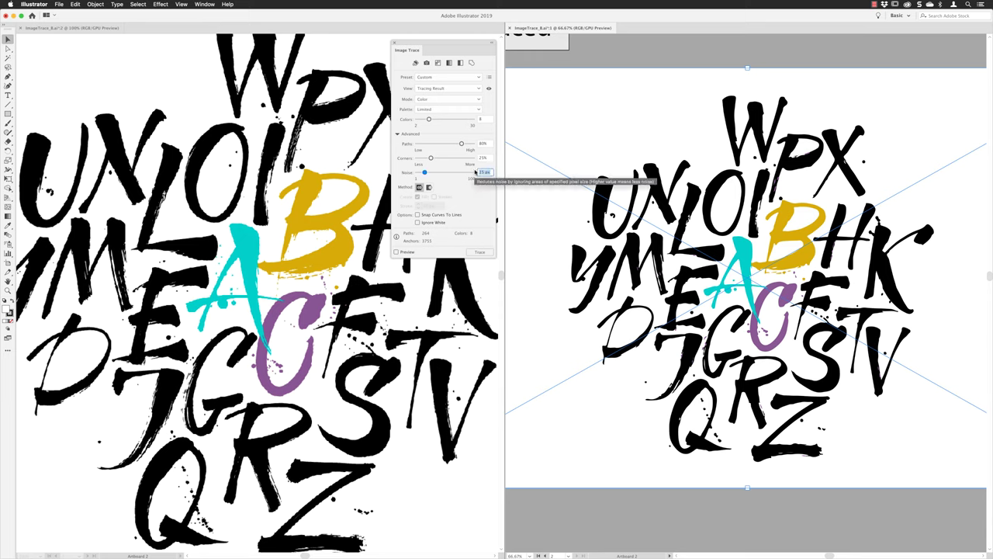
{"action": "type", "text": "8"}
{"action": "key", "text": "Return"}
{"action": "left_click", "coordinate": [475, 253]}
{"action": "left_click", "coordinate": [398, 253]}
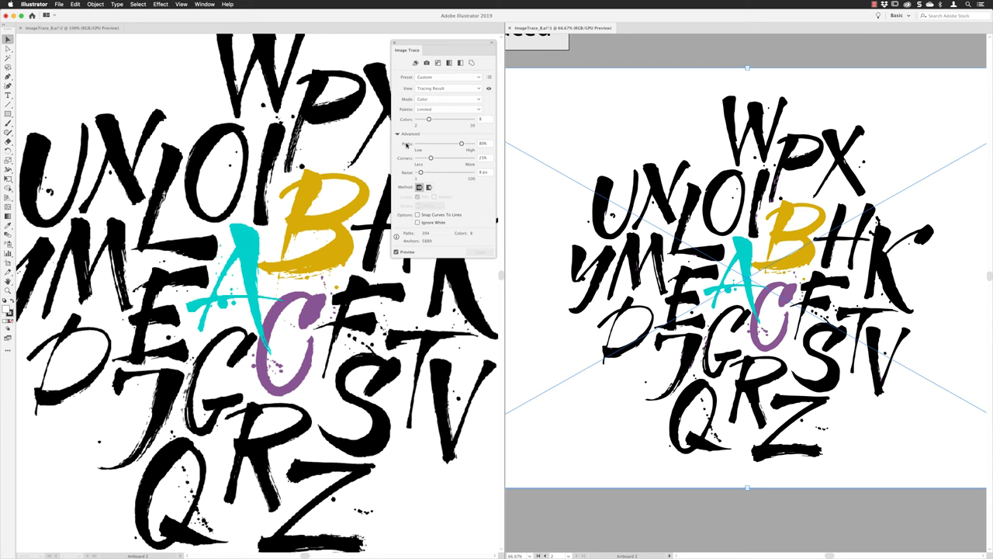
Raise Paths to 90% and switch the tracing to the overlapping method, leaving Snap Curves To Lines off
{"action": "left_click", "coordinate": [478, 143]}
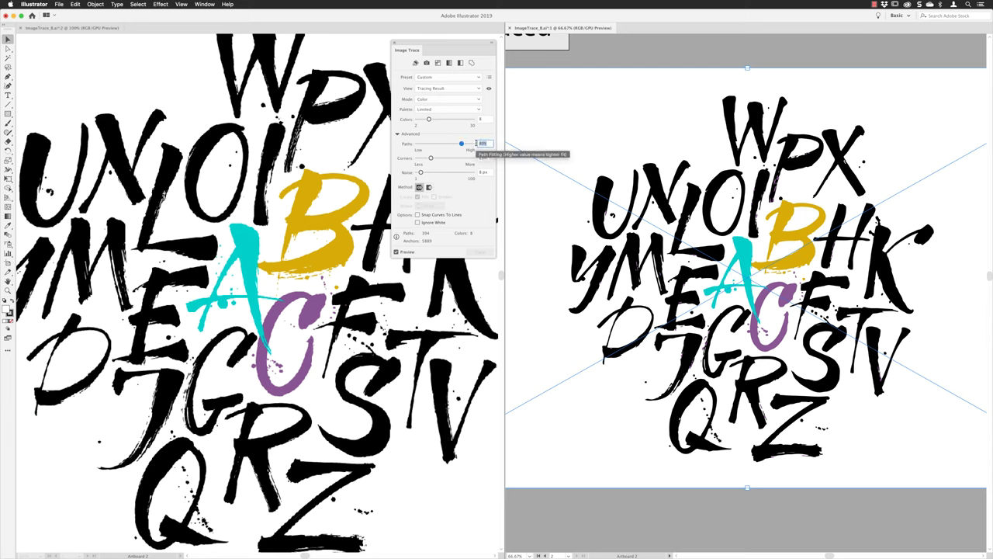
{"action": "type", "text": "90"}
{"action": "key", "text": "Return"}
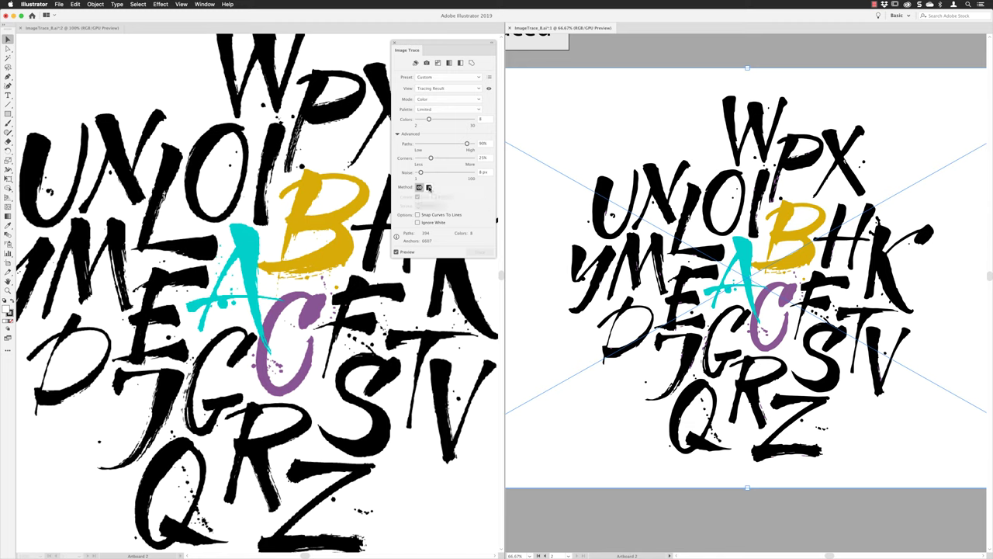
{"action": "left_click", "coordinate": [429, 187]}
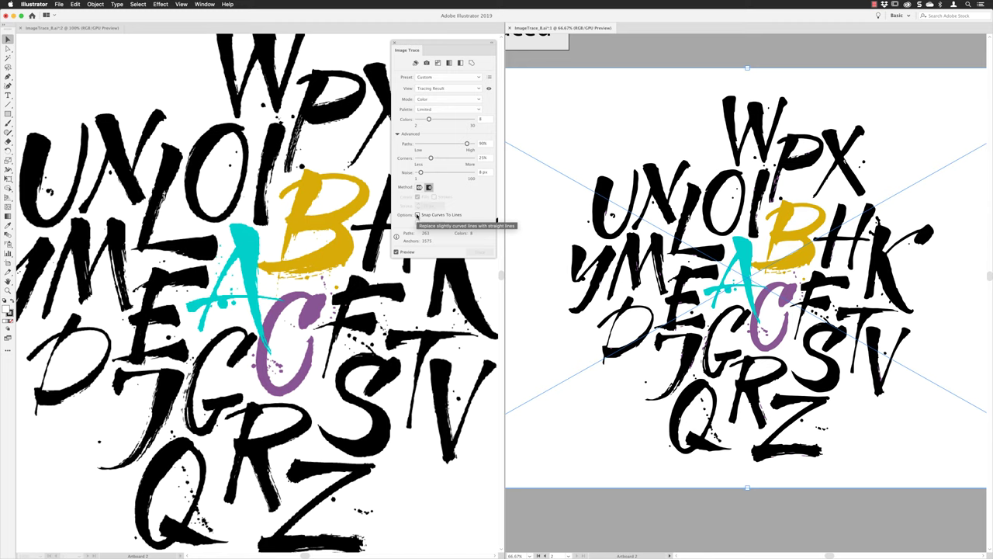
{"action": "left_click", "coordinate": [417, 216]}
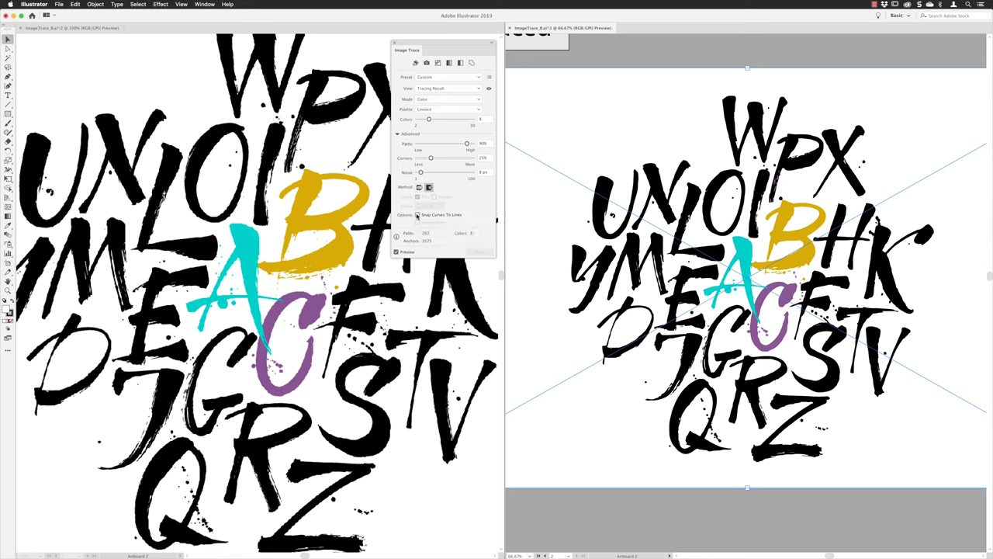
Close the extra document window, fit both artboards in view and move the Image Trace settings away from the Vector Traced artboard
{"action": "left_click", "coordinate": [21, 28]}
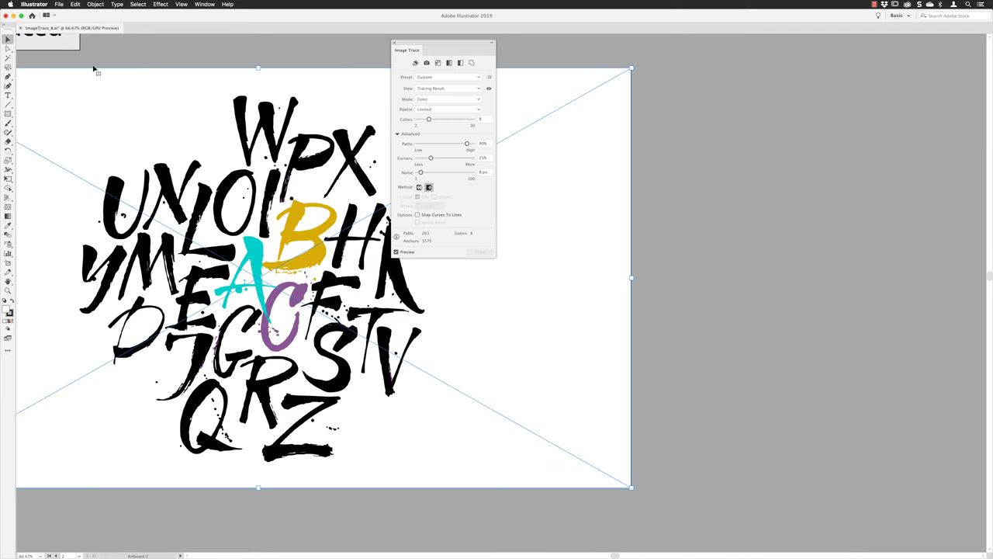
{"action": "key", "text": "super+alt+0"}
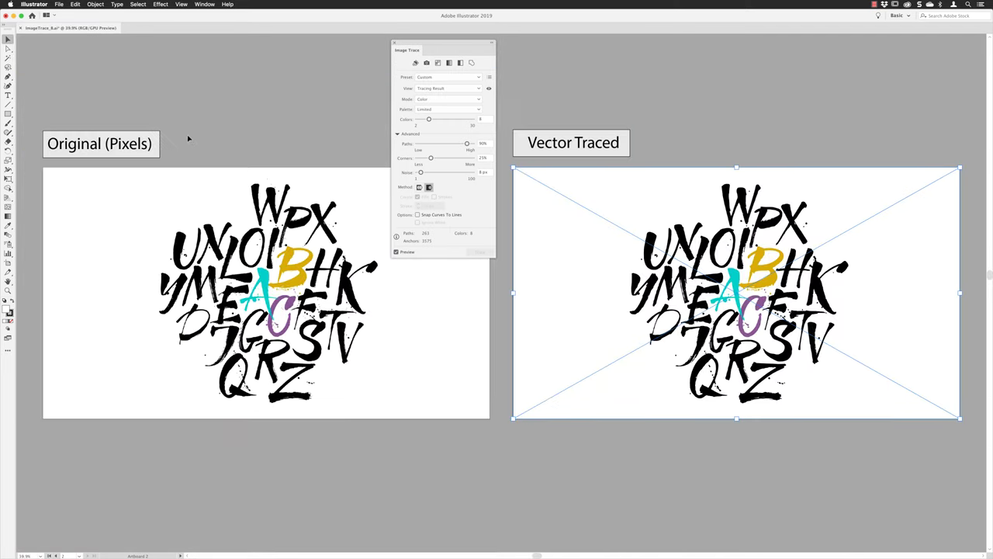
{"action": "left_click_drag", "start_coordinate": [431, 52], "coordinate": [388, 51]}
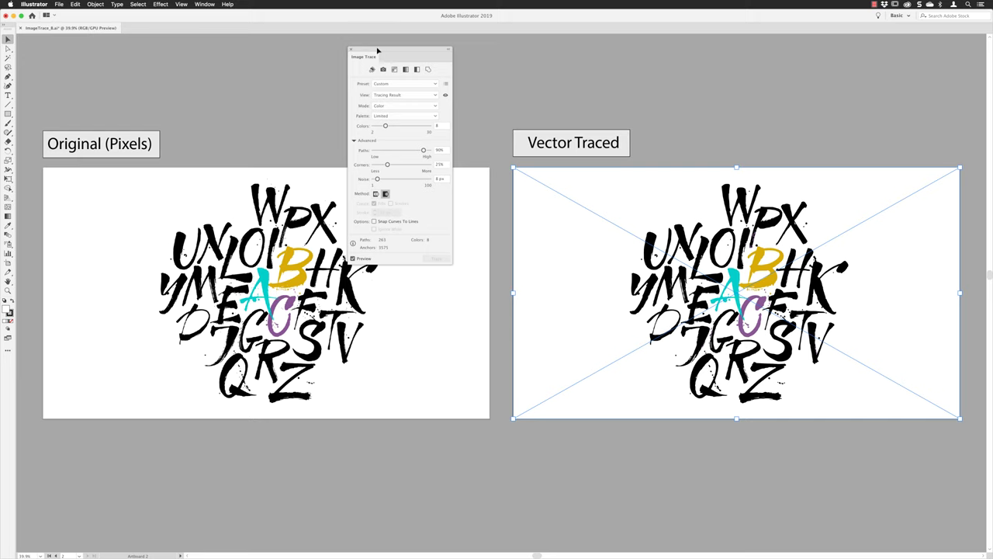
Show the properties of the selected tracing and expand it into editable vector paths
{"action": "left_click", "coordinate": [96, 6]}
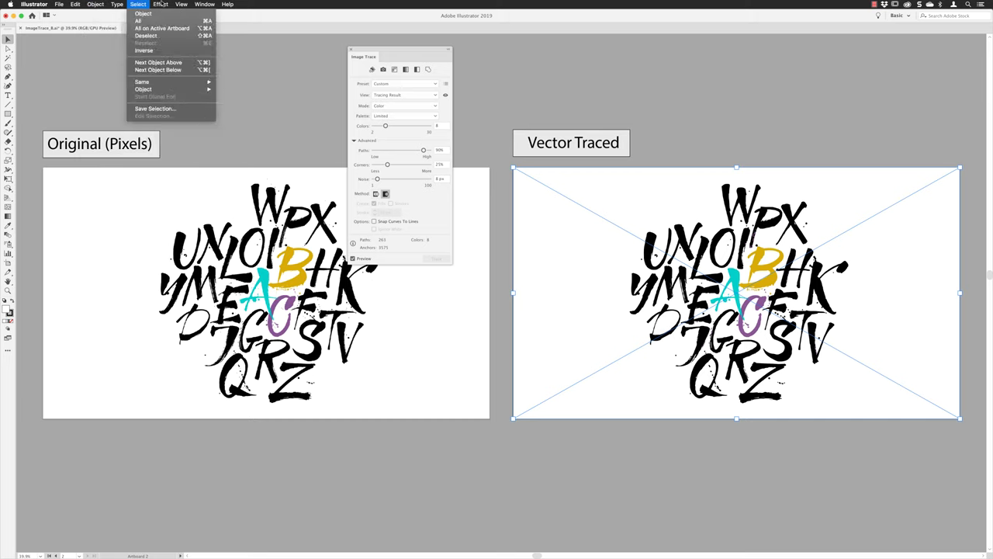
{"action": "mouse_move", "coordinate": [204, 5]}
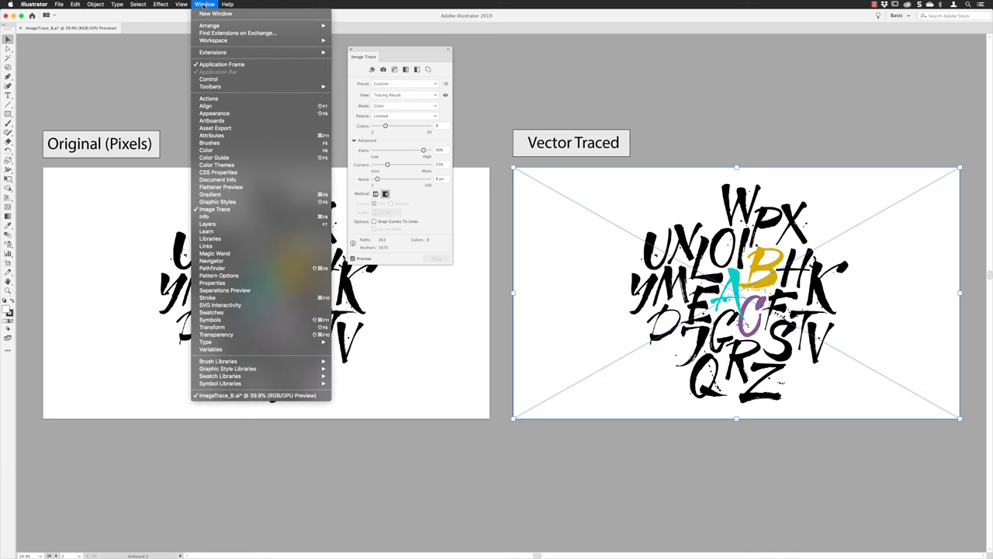
{"action": "left_click", "coordinate": [212, 283]}
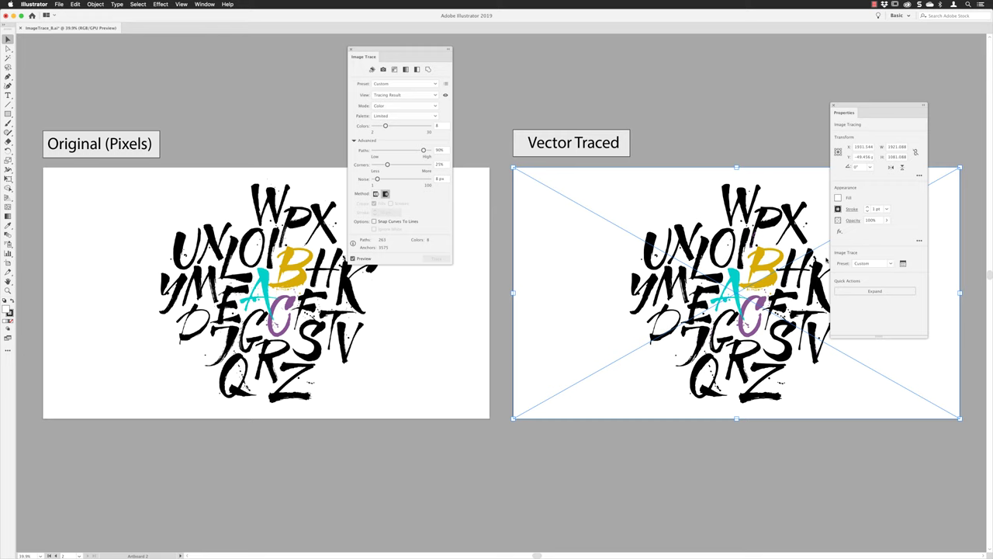
{"action": "left_click", "coordinate": [875, 291]}
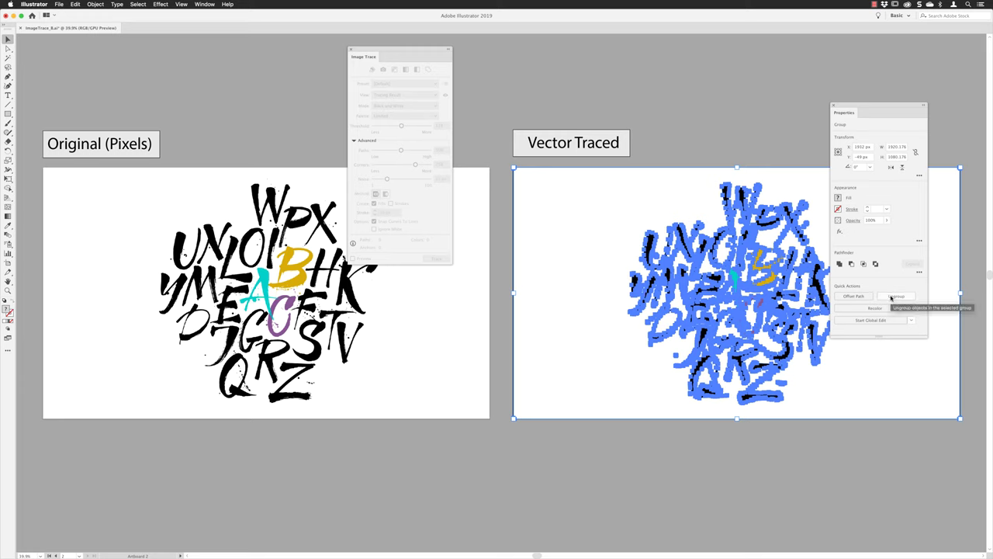
Ungroup the expanded tracing into separate paths and delete the white background shape on the Vector Traced artboard
{"action": "left_click", "coordinate": [892, 297]}
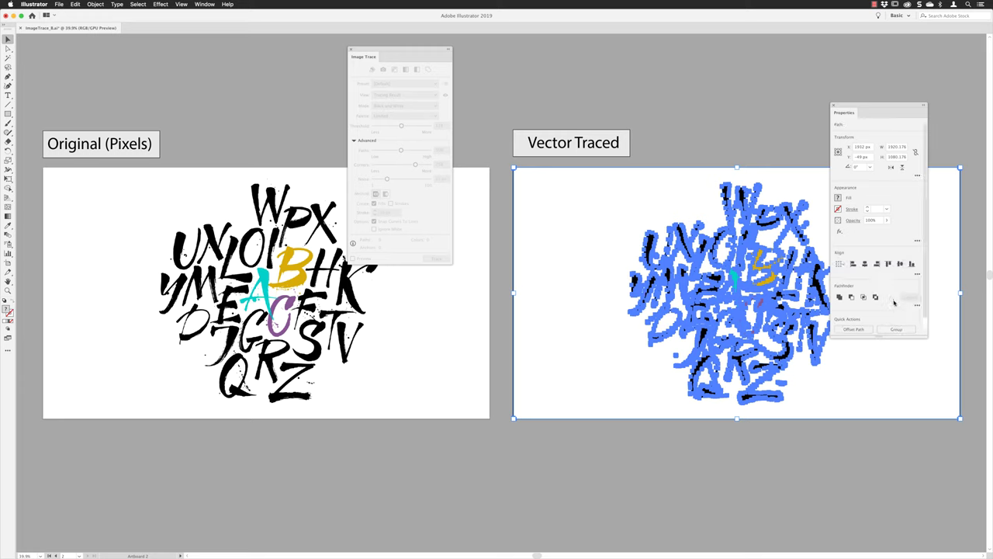
{"action": "left_click_drag", "start_coordinate": [874, 338], "coordinate": [872, 373]}
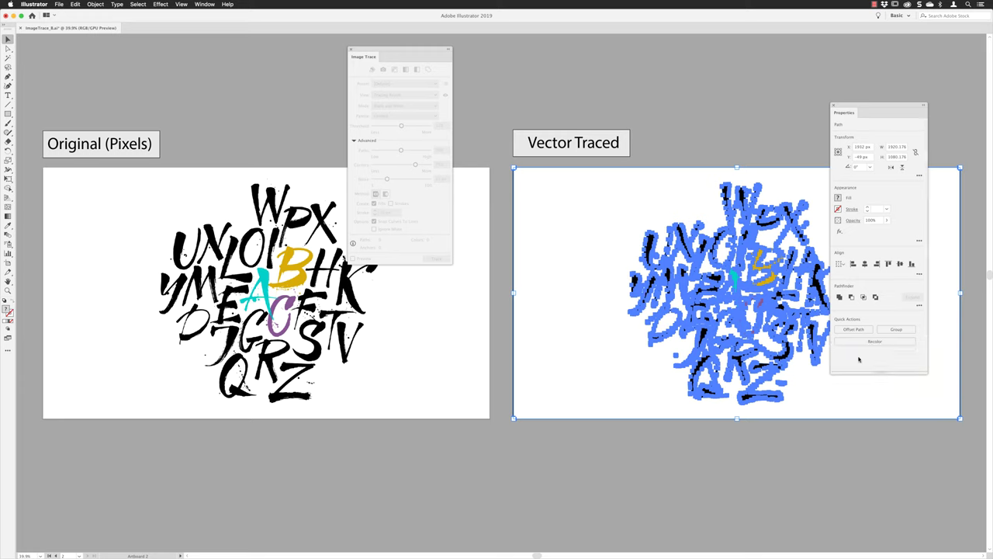
{"action": "left_click", "coordinate": [718, 108]}
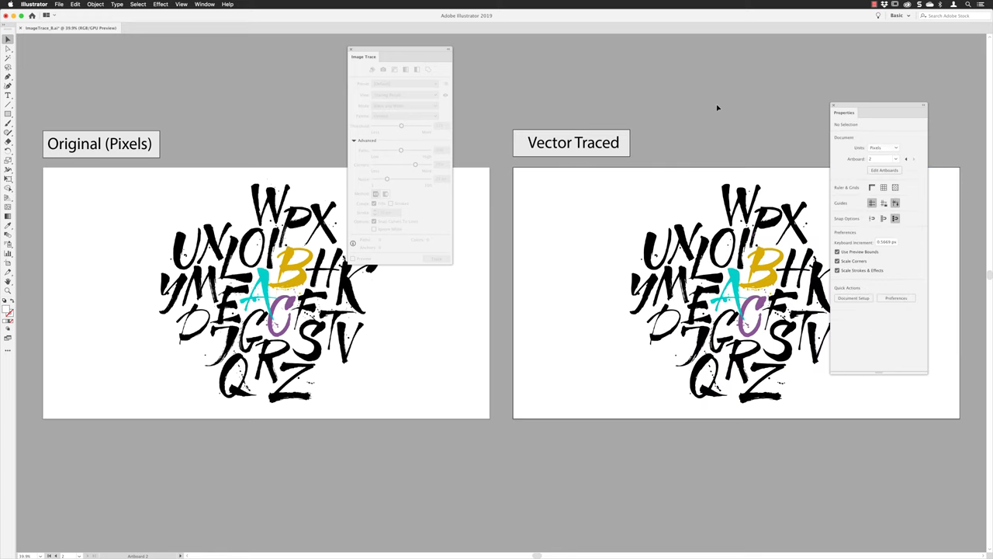
{"action": "left_click", "coordinate": [536, 195]}
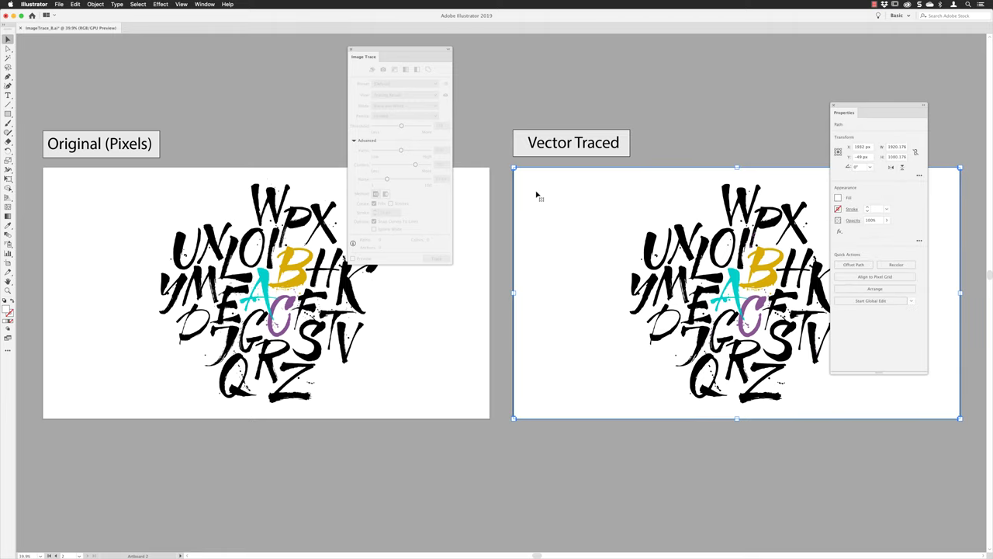
{"action": "key", "text": "super+shift+a"}
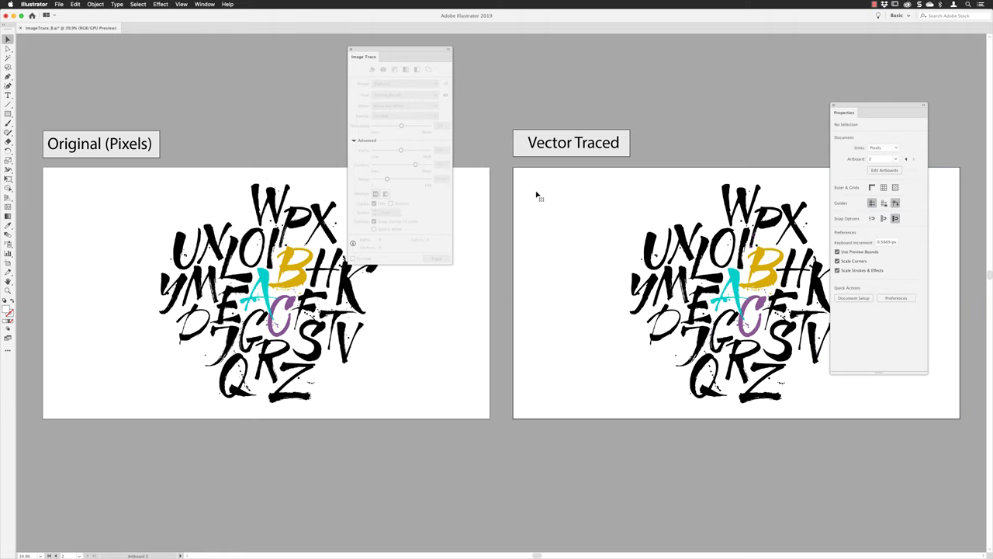
Fit the Vector Traced artboard in view and hide the Image Trace and Properties settings
{"action": "scroll", "coordinate": [538, 198], "scroll_direction": "right", "scroll_amount": 4}
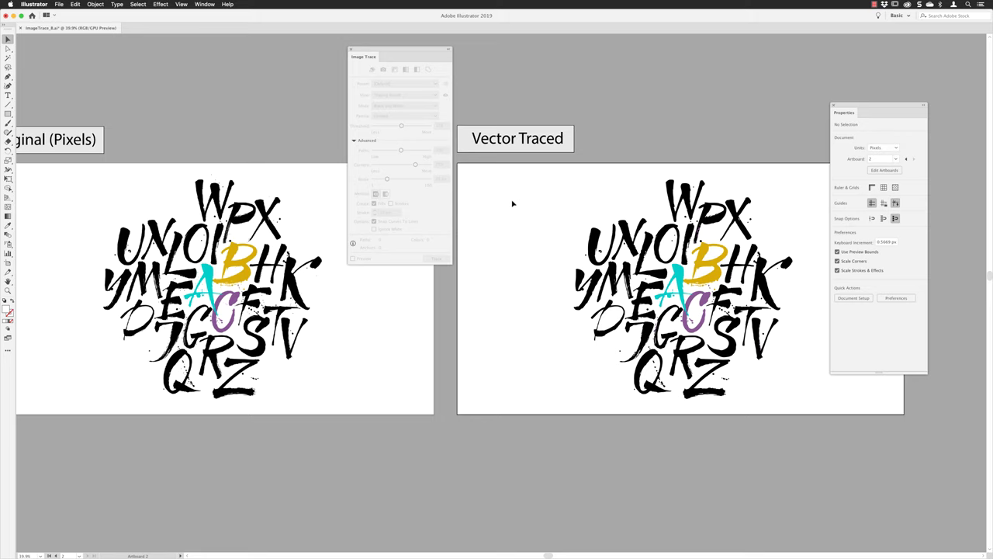
{"action": "key", "text": "super+0"}
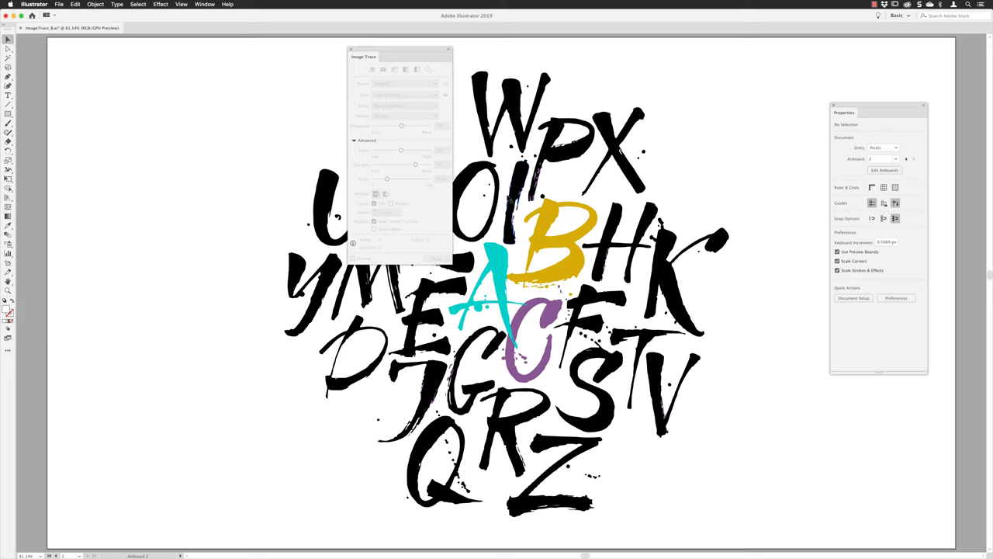
{"action": "mouse_move", "coordinate": [376, 50]}
{"action": "left_mouse_down"}
{"action": "mouse_move", "coordinate": [238, 84]}
{"action": "mouse_move", "coordinate": [109, 64]}
{"action": "left_mouse_up"}
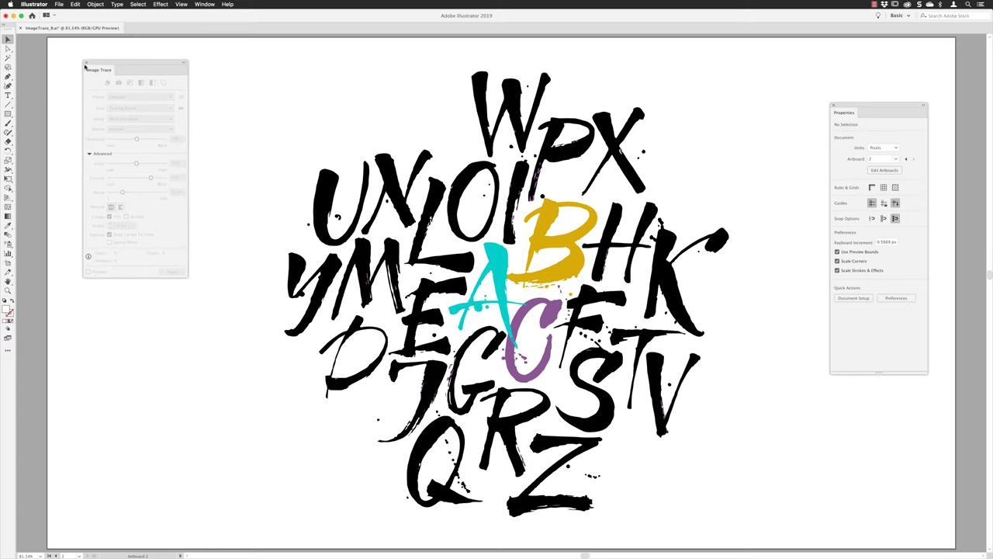
{"action": "left_click", "coordinate": [86, 64]}
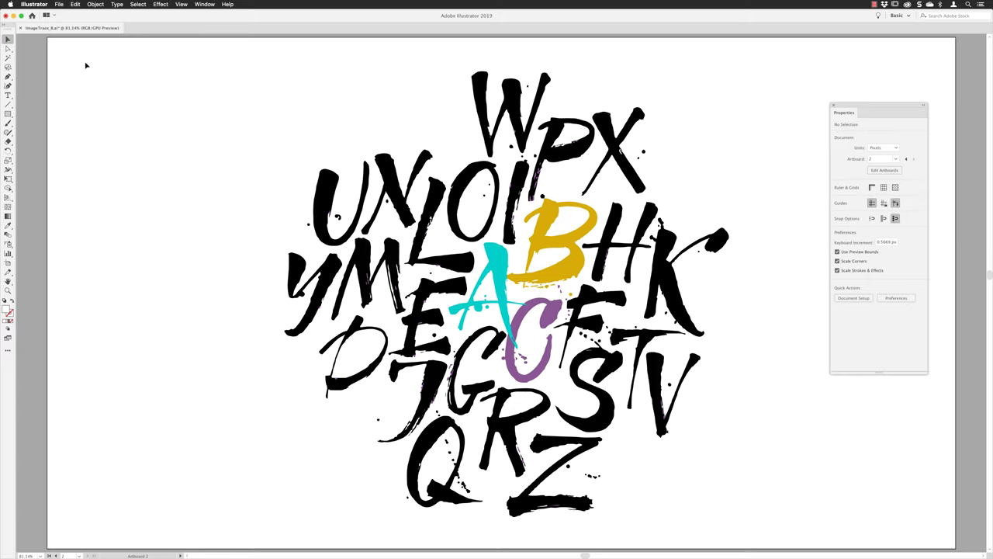
{"action": "left_click", "coordinate": [833, 106]}
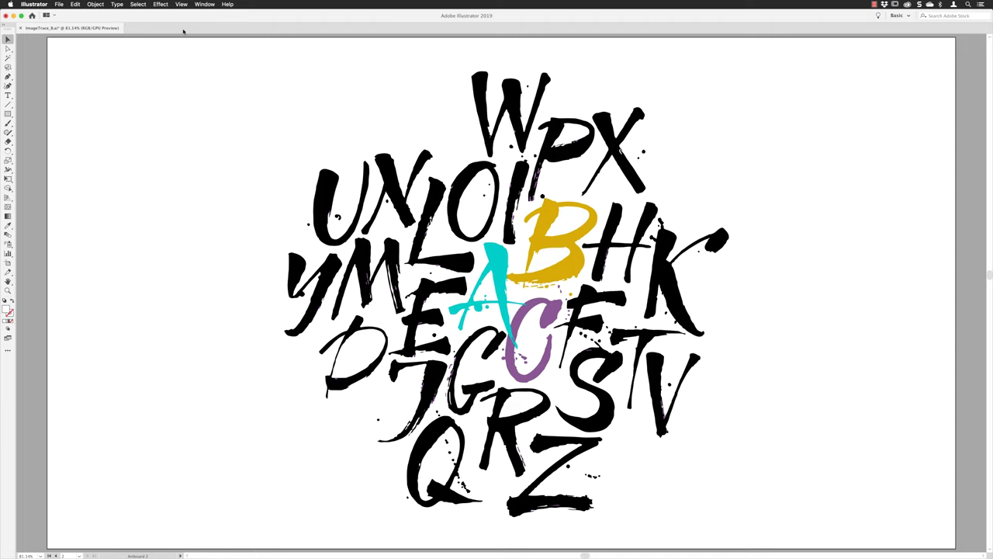
Examine the traced letter paths in Outline view and return to Preview
{"action": "left_click", "coordinate": [181, 4]}
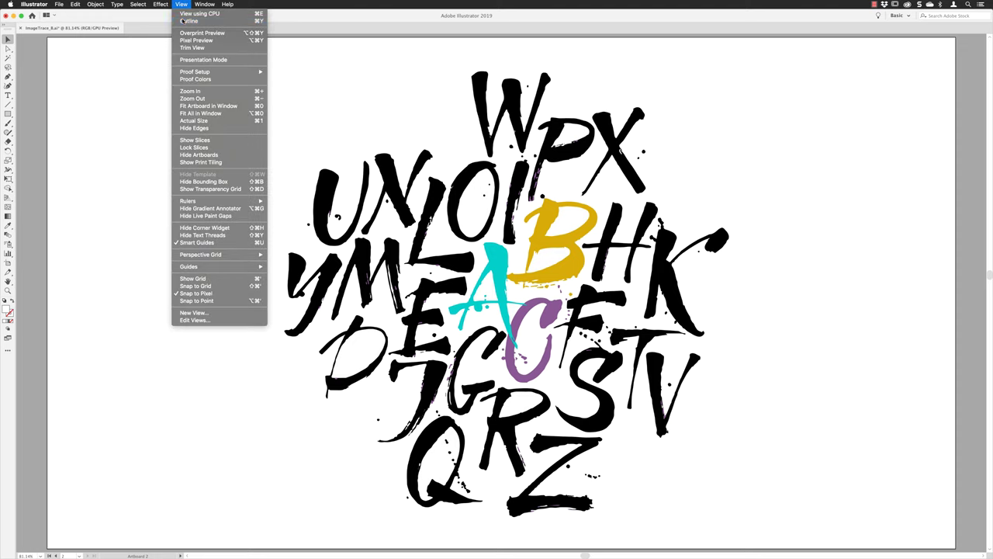
{"action": "left_click", "coordinate": [182, 21]}
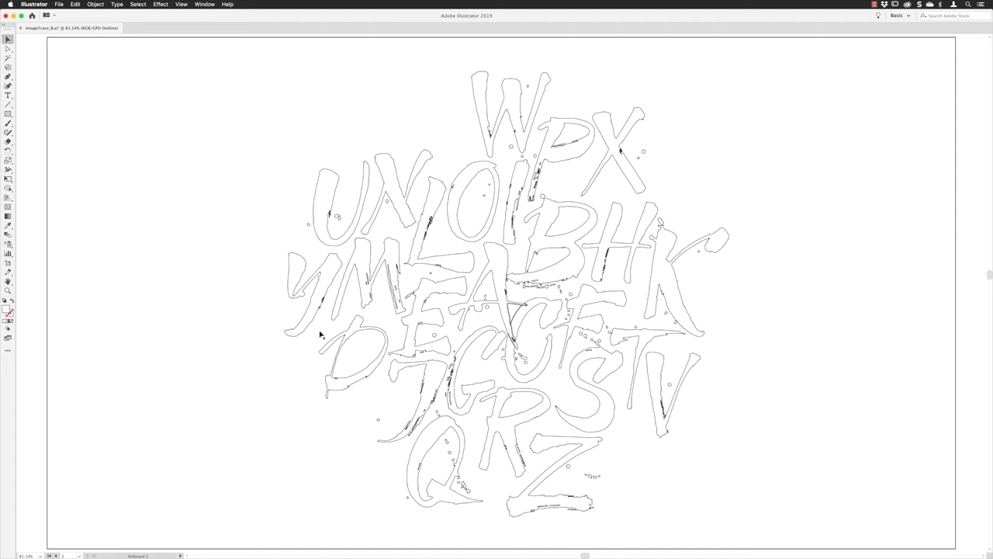
{"action": "left_click", "coordinate": [351, 382]}
{"action": "left_click", "coordinate": [182, 5]}
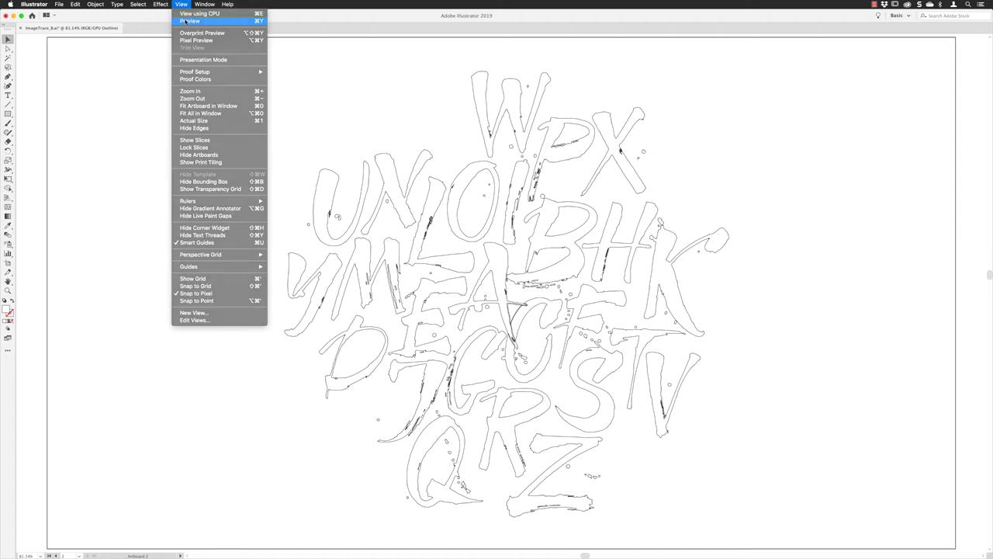
{"action": "left_click", "coordinate": [185, 21]}
Group the black W with its ink specks and move it to the empty upper-left area of the artboard
{"action": "left_click", "coordinate": [479, 92]}
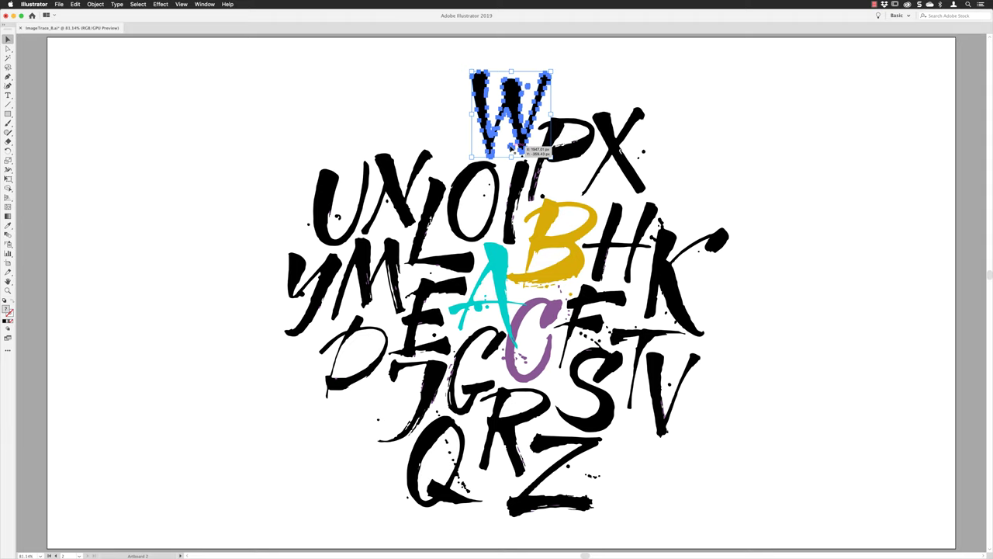
{"action": "left_click", "coordinate": [92, 4]}
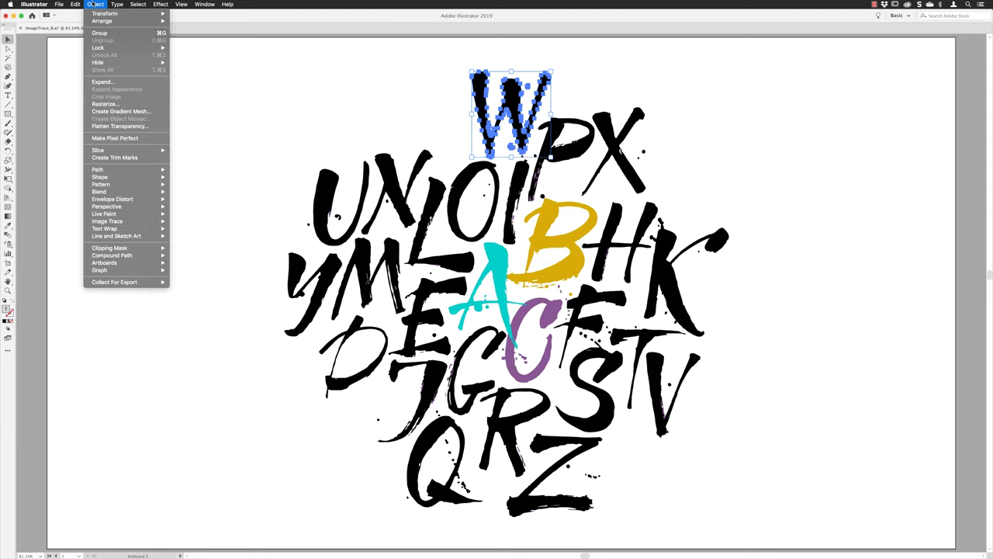
{"action": "left_click", "coordinate": [151, 35]}
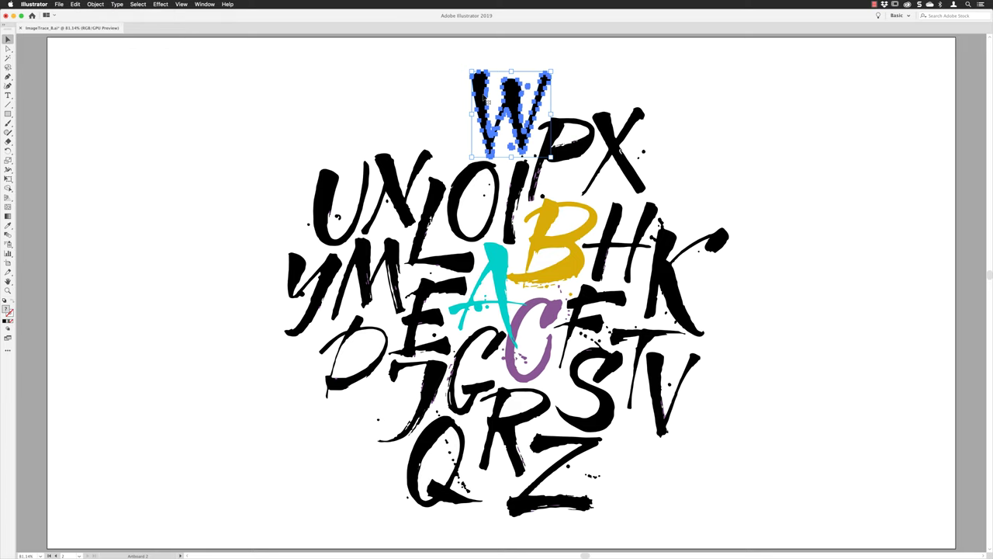
{"action": "left_click_drag", "start_coordinate": [504, 109], "coordinate": [153, 131]}
{"action": "left_click", "coordinate": [250, 58]}
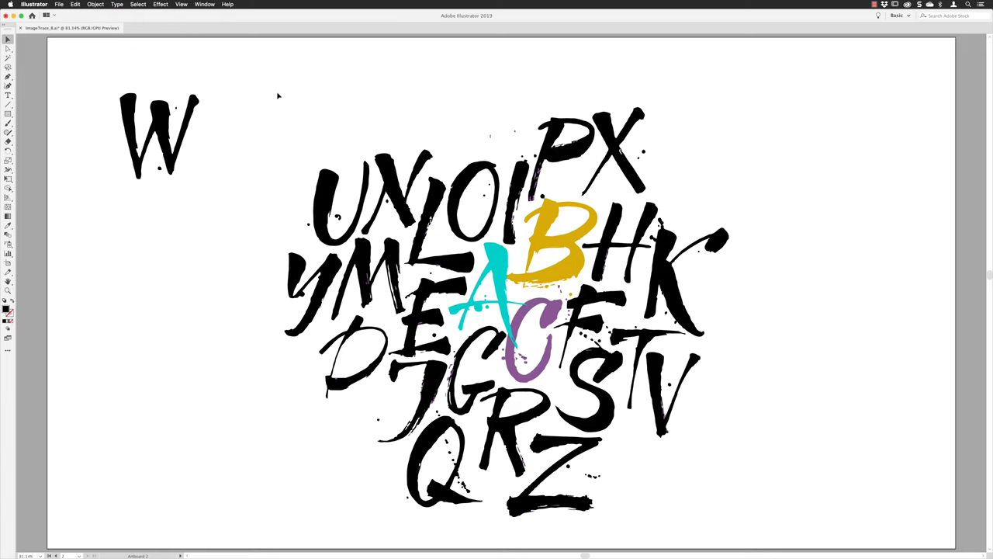
Try moving the white shape inside the opening of the cyan A and undo the move
{"action": "left_click", "coordinate": [495, 266]}
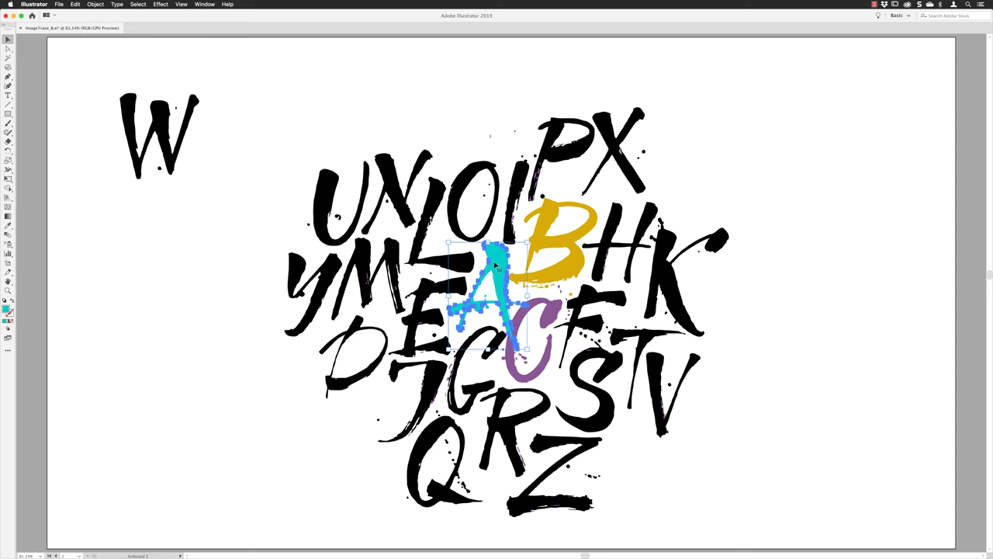
{"action": "key", "text": "super+equal"}
{"action": "key", "text": "super+equal"}
{"action": "key", "text": "super+equal"}
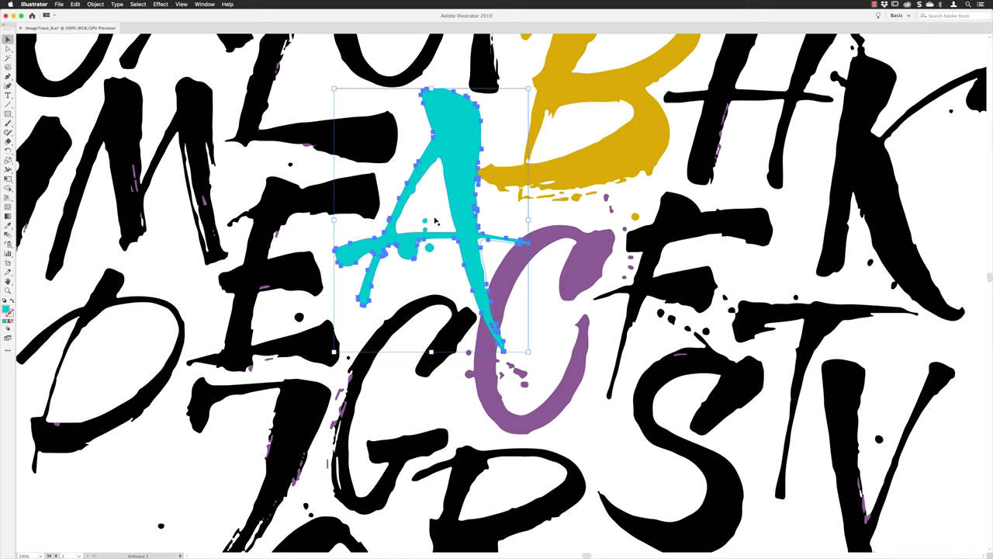
{"action": "left_click", "coordinate": [440, 213]}
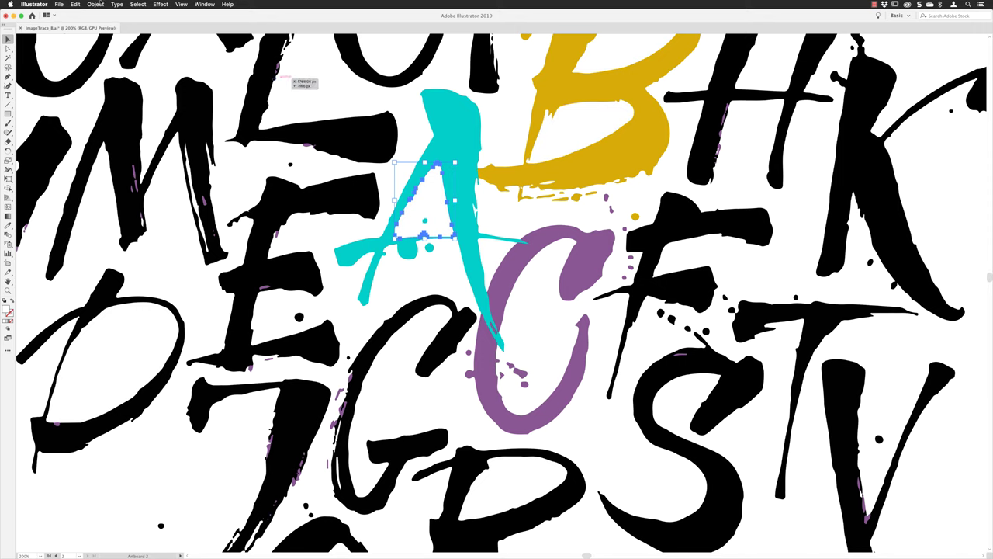
{"action": "left_click", "coordinate": [75, 4]}
{"action": "left_click", "coordinate": [81, 13]}
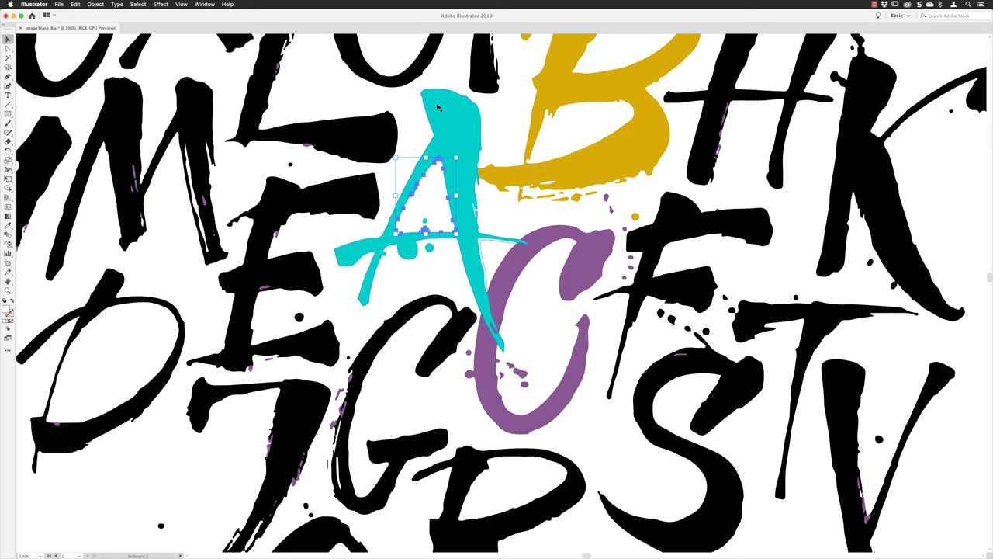
Subtract the white inner shape from the cyan A using the Pathfinder Minus Front operation
{"action": "left_click", "coordinate": [439, 115]}
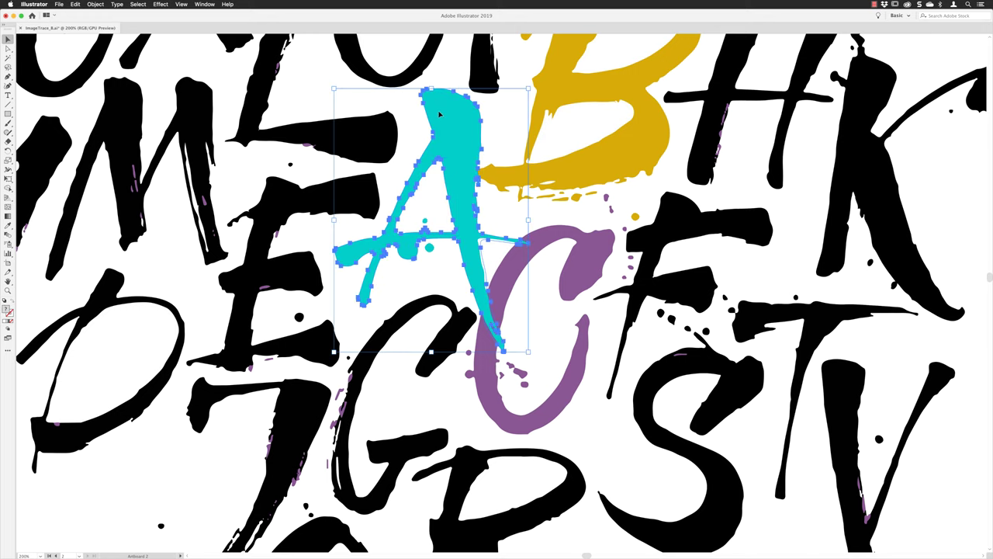
{"action": "left_click", "coordinate": [195, 6]}
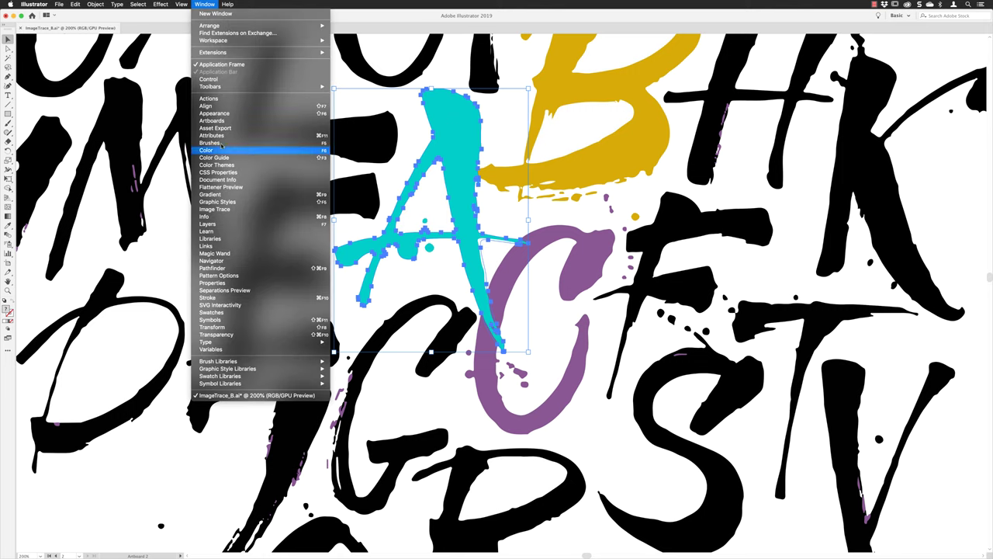
{"action": "left_click", "coordinate": [221, 268]}
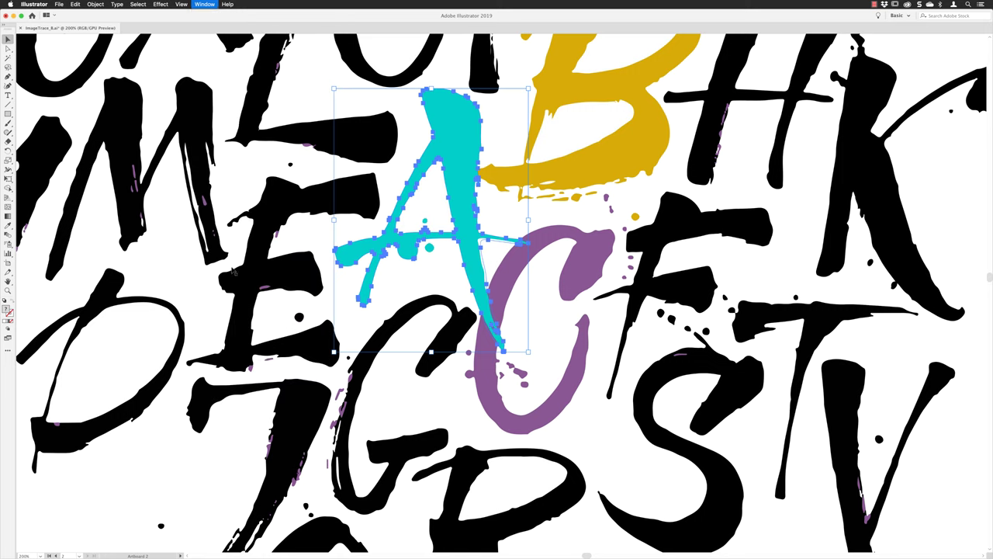
{"action": "left_click_drag", "start_coordinate": [72, 264], "coordinate": [248, 154]}
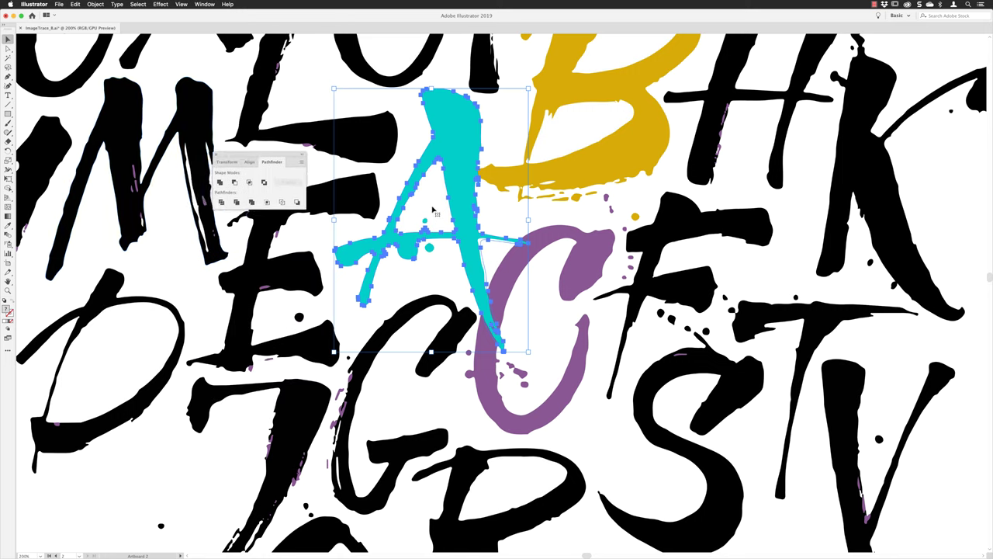
{"action": "left_click", "coordinate": [234, 182]}
{"action": "left_click", "coordinate": [419, 181]}
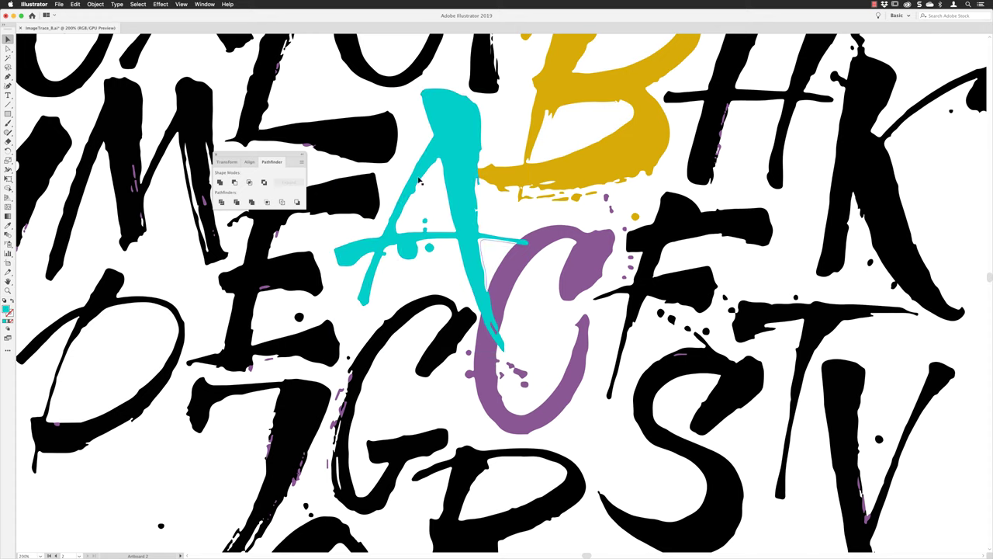
Group the cyan A with its ink dots and move it out of the lettering to the empty area below the W
{"action": "left_click", "coordinate": [423, 188]}
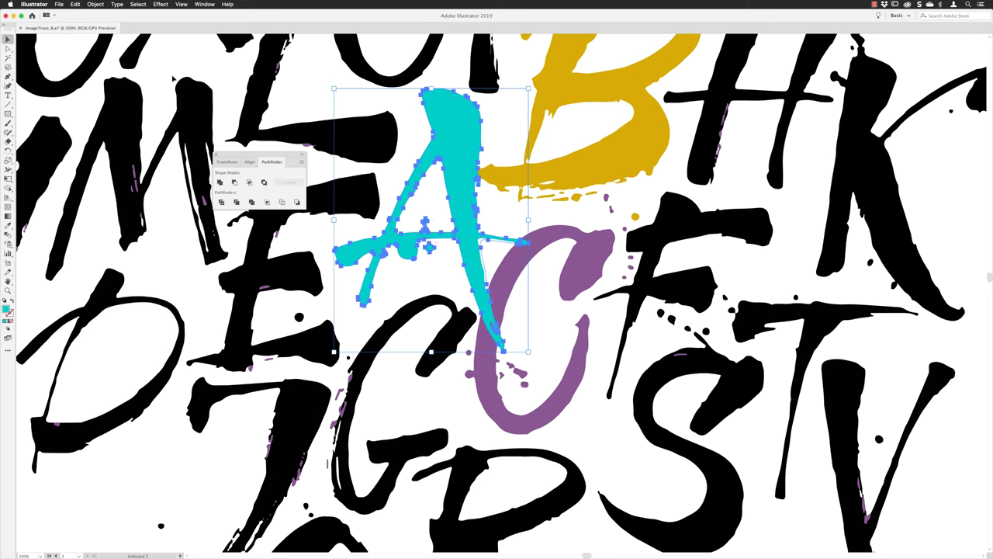
{"action": "left_click", "coordinate": [94, 4]}
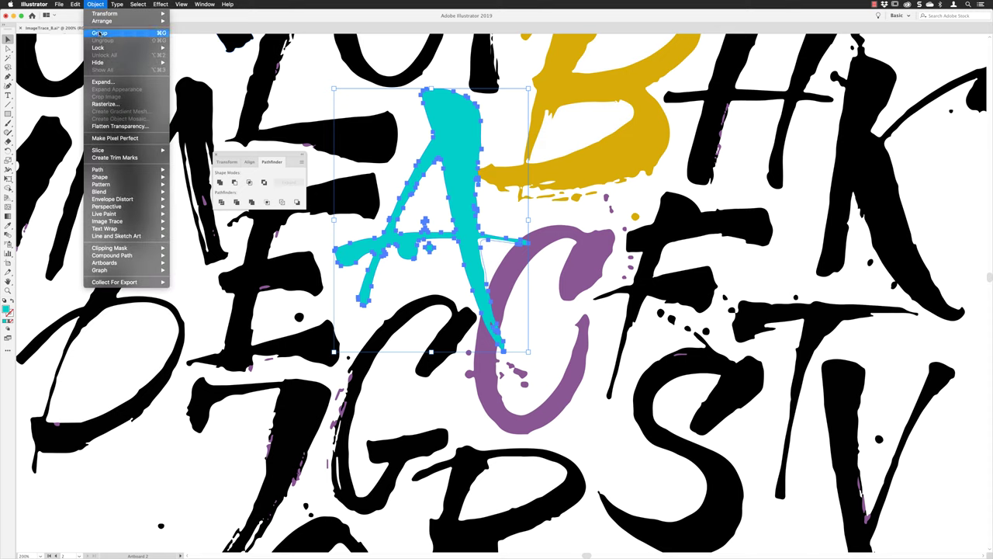
{"action": "key", "text": "Escape"}
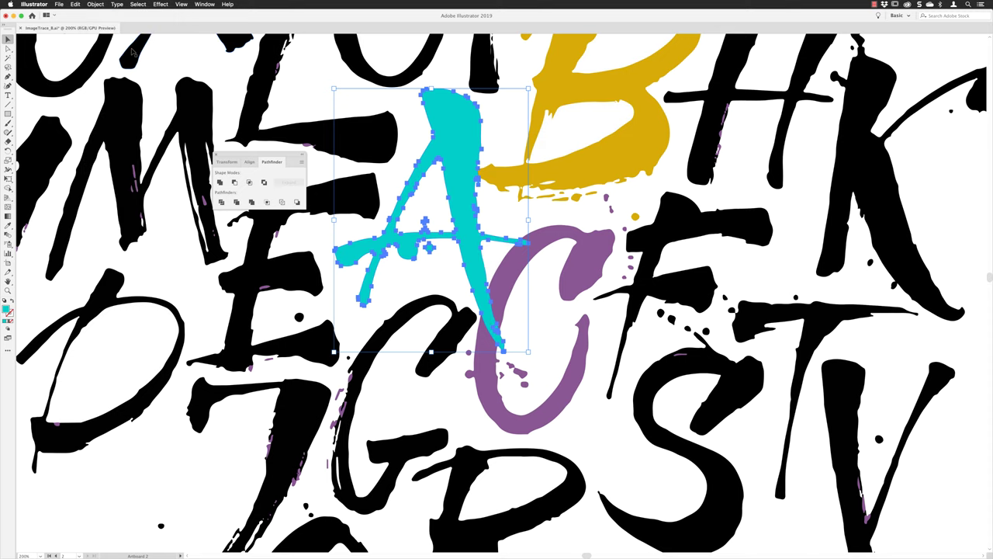
{"action": "key", "text": "super+0"}
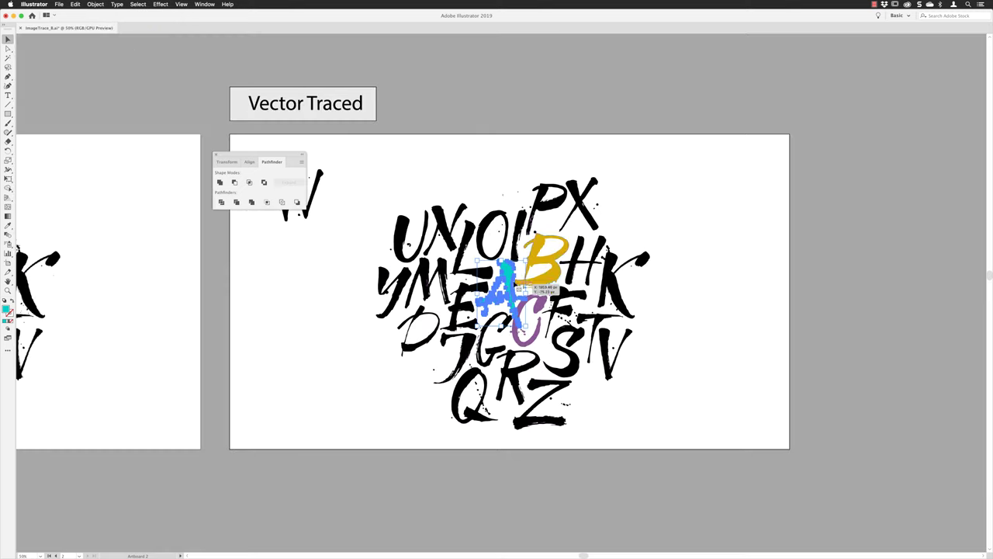
{"action": "left_click_drag", "start_coordinate": [506, 271], "coordinate": [295, 247]}
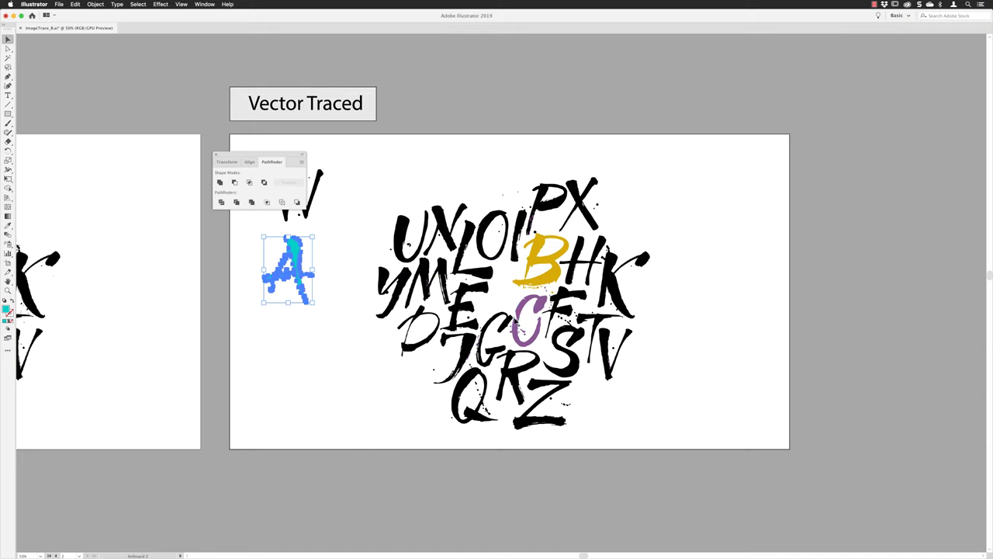
Examine the purple C at 400% zoom, checking its upper and lower pieces separately around the break in the stroke
{"action": "left_click", "coordinate": [518, 320]}
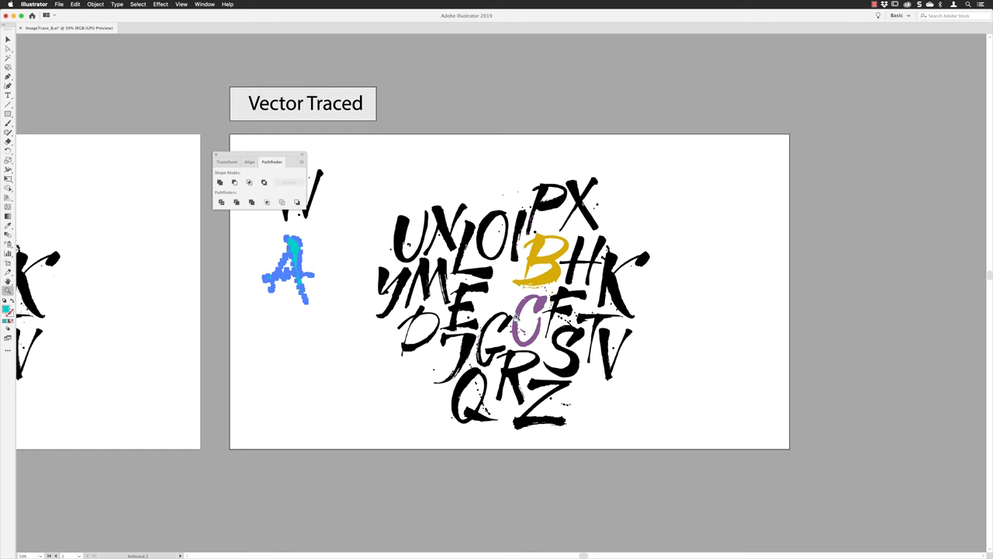
{"action": "key", "text": "z"}
{"action": "left_click", "coordinate": [521, 311]}
{"action": "left_click", "coordinate": [502, 293]}
{"action": "left_click", "coordinate": [503, 301]}
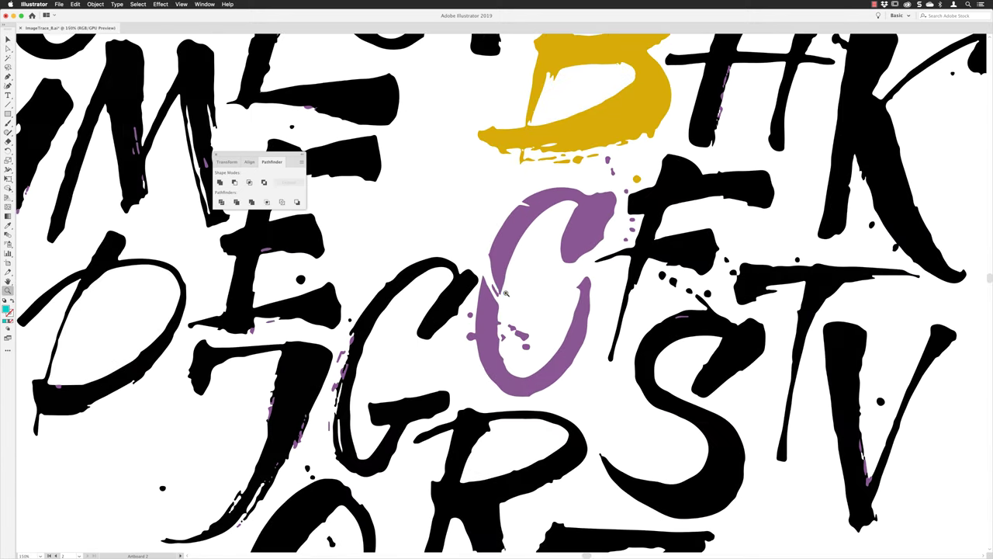
{"action": "left_click", "coordinate": [501, 290]}
{"action": "left_click", "coordinate": [494, 285]}
{"action": "key", "text": "v"}
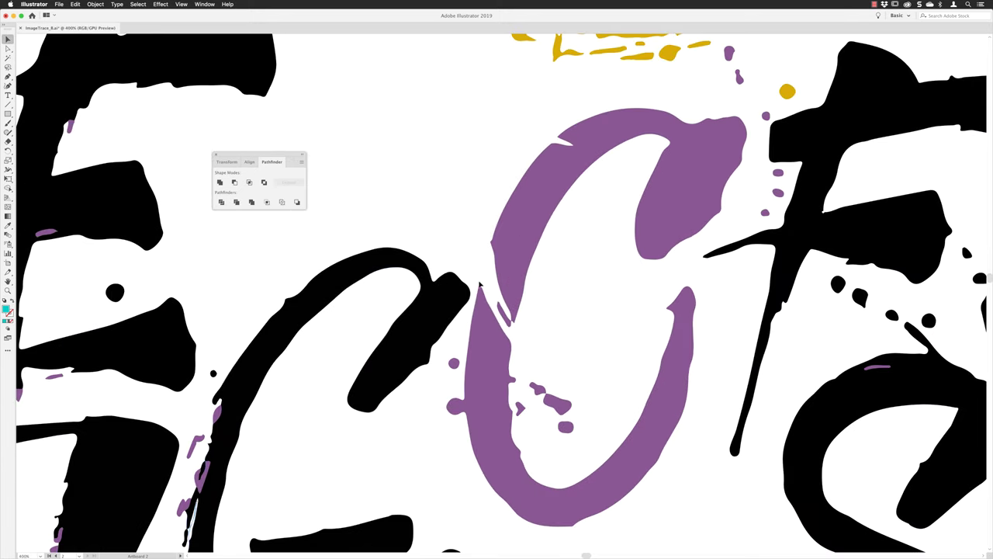
{"action": "left_click", "coordinate": [499, 258]}
{"action": "left_click", "coordinate": [485, 326]}
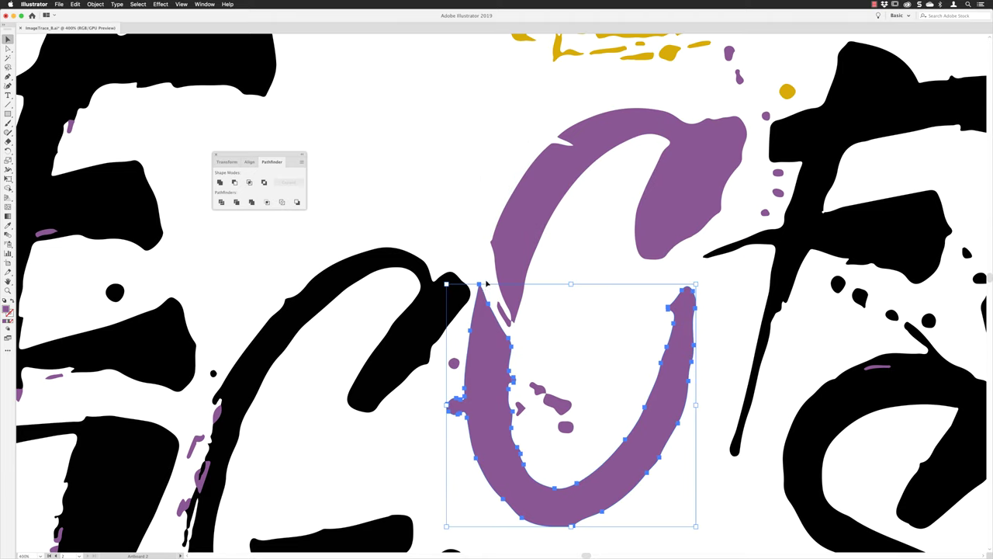
{"action": "left_click", "coordinate": [493, 233]}
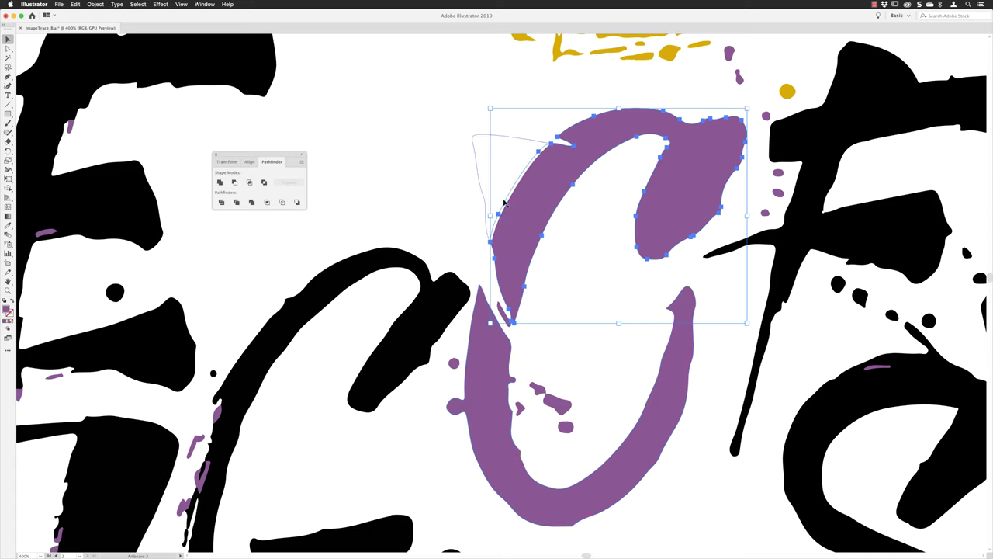
{"action": "left_click", "coordinate": [466, 209]}
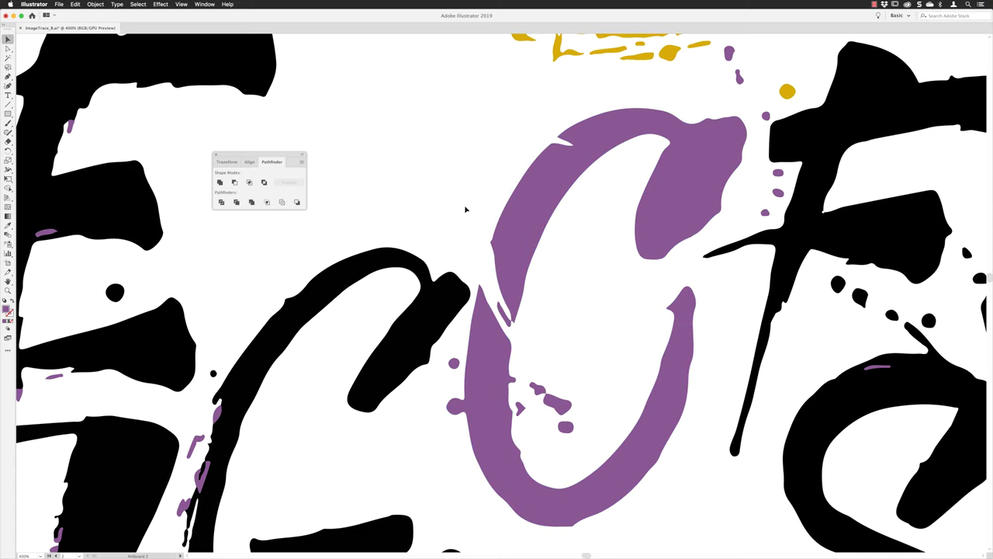
Switch to Outline view and delete the hidden white shape beside the C's upper piece and the small sliver in its break
{"action": "left_click", "coordinate": [181, 4]}
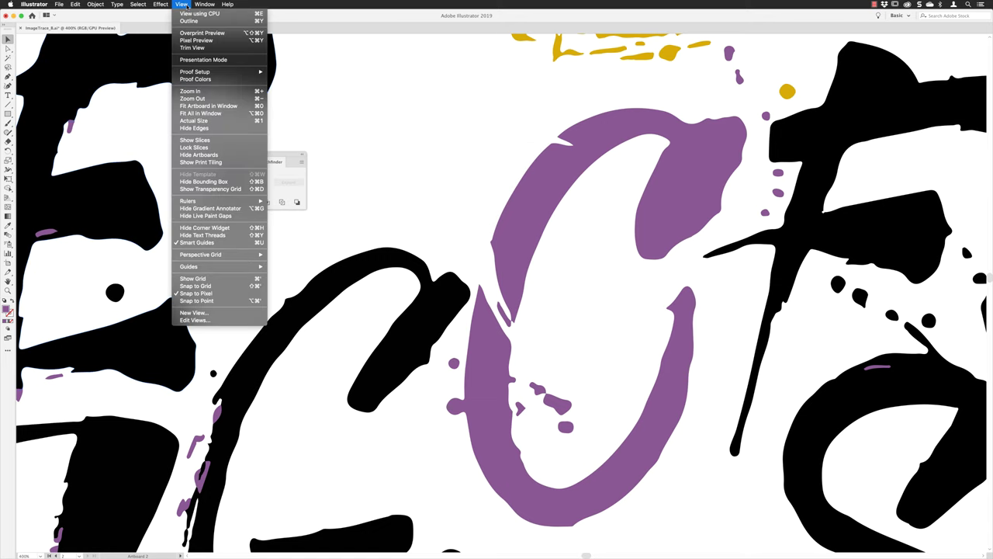
{"action": "left_click", "coordinate": [190, 21]}
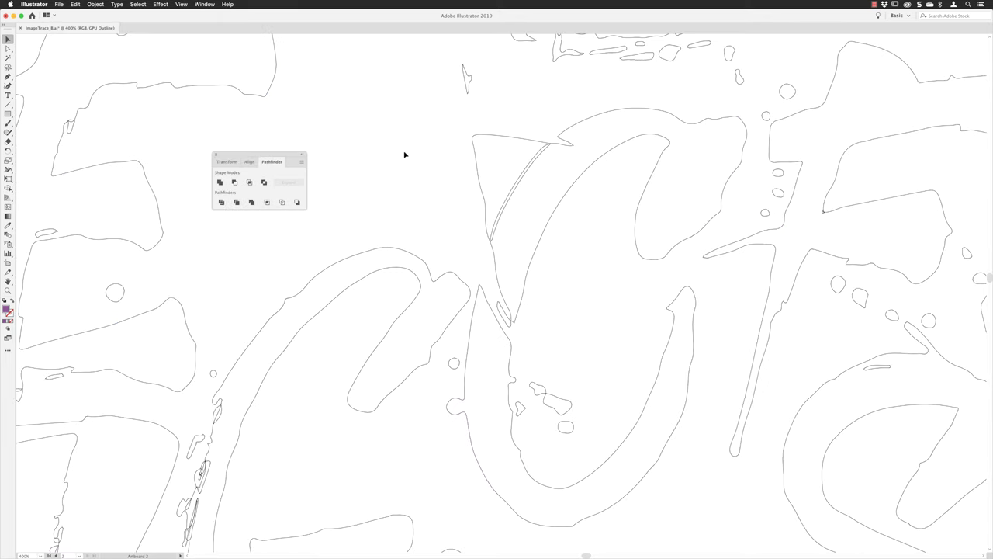
{"action": "left_click", "coordinate": [532, 141]}
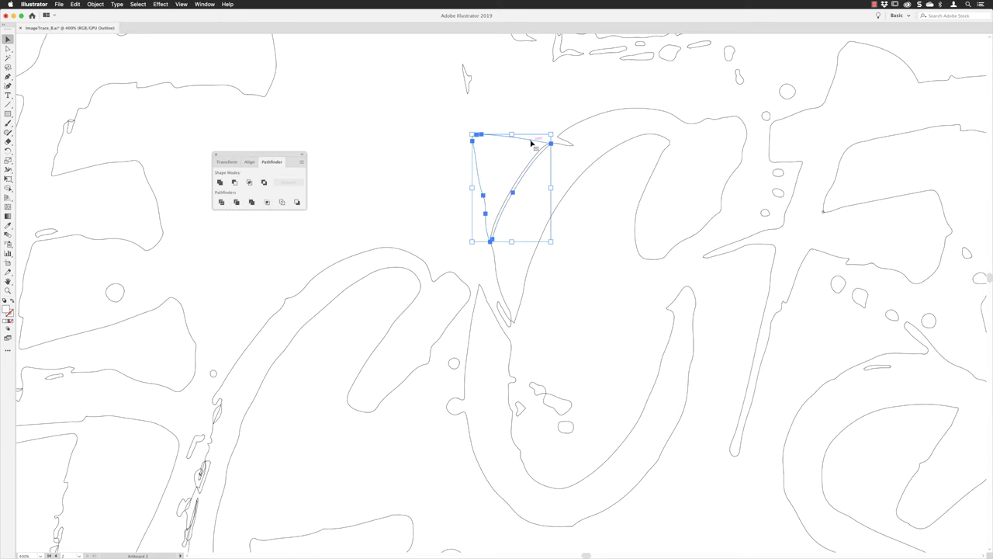
{"action": "left_click_drag", "start_coordinate": [532, 141], "coordinate": [428, 130]}
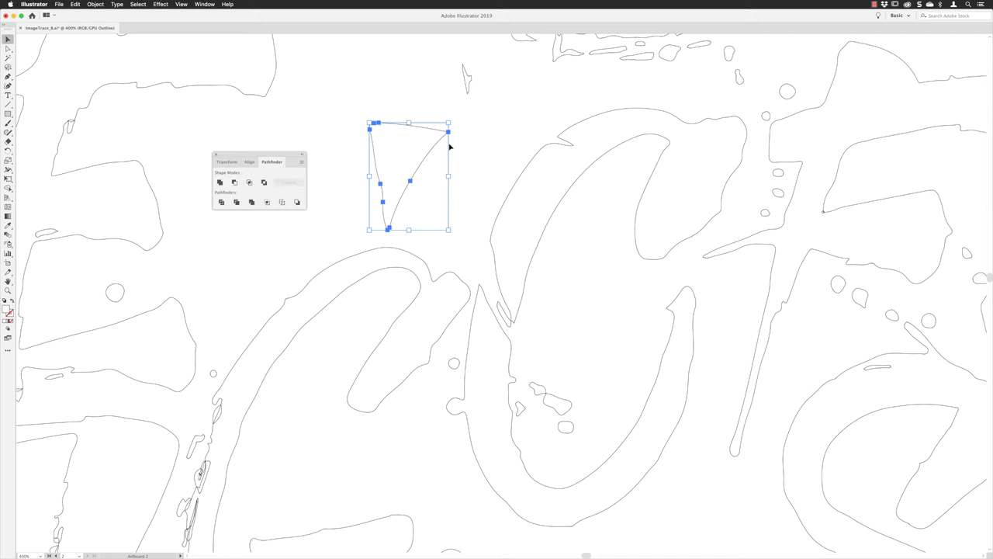
{"action": "key", "text": "Delete"}
{"action": "left_click", "coordinate": [507, 321]}
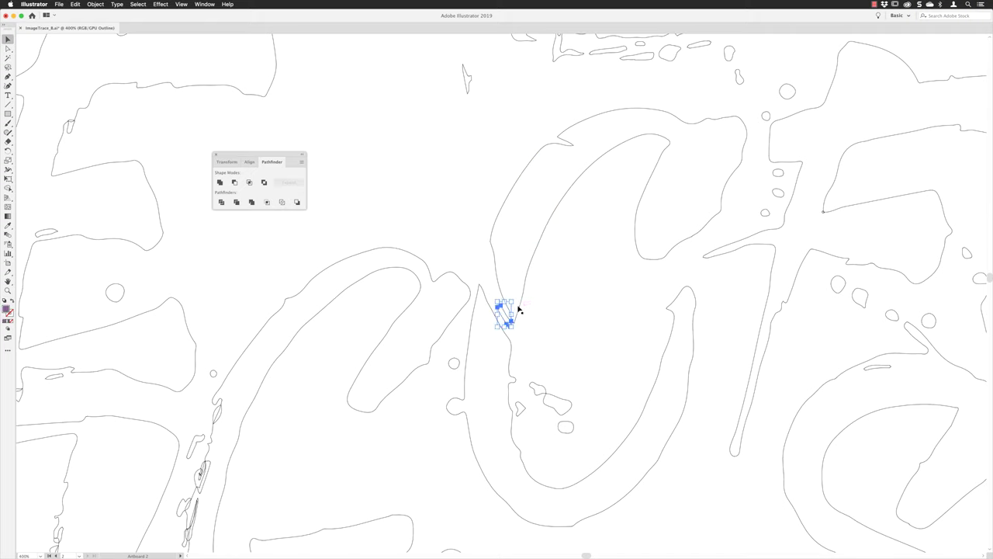
{"action": "key", "text": "Delete"}
Reshape the C's break by extending the upper piece's outer edge to the lower piece's tip and moving the lower piece's inner anchor inward
{"action": "left_click", "coordinate": [8, 49]}
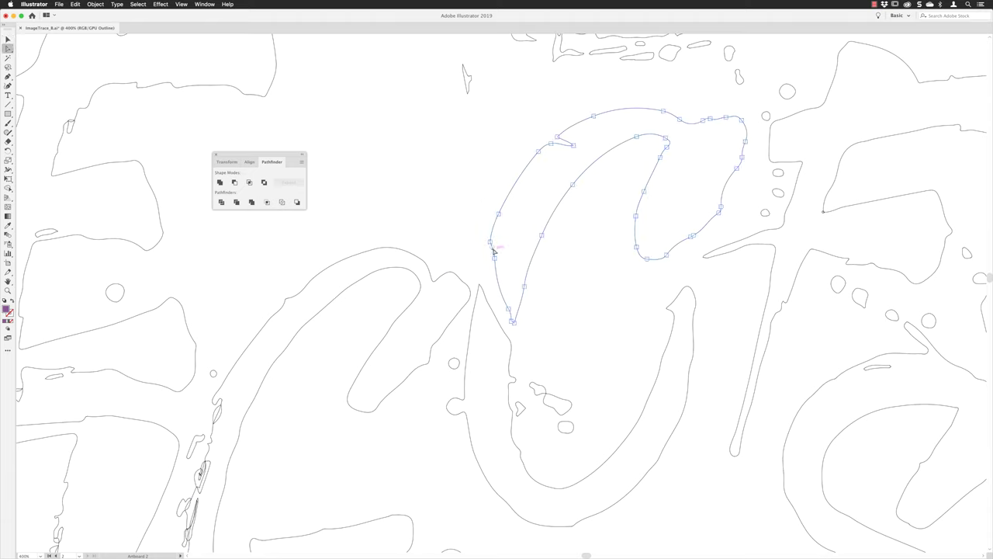
{"action": "left_click_drag", "start_coordinate": [494, 251], "coordinate": [477, 283]}
{"action": "left_click_drag", "start_coordinate": [512, 327], "coordinate": [490, 338]}
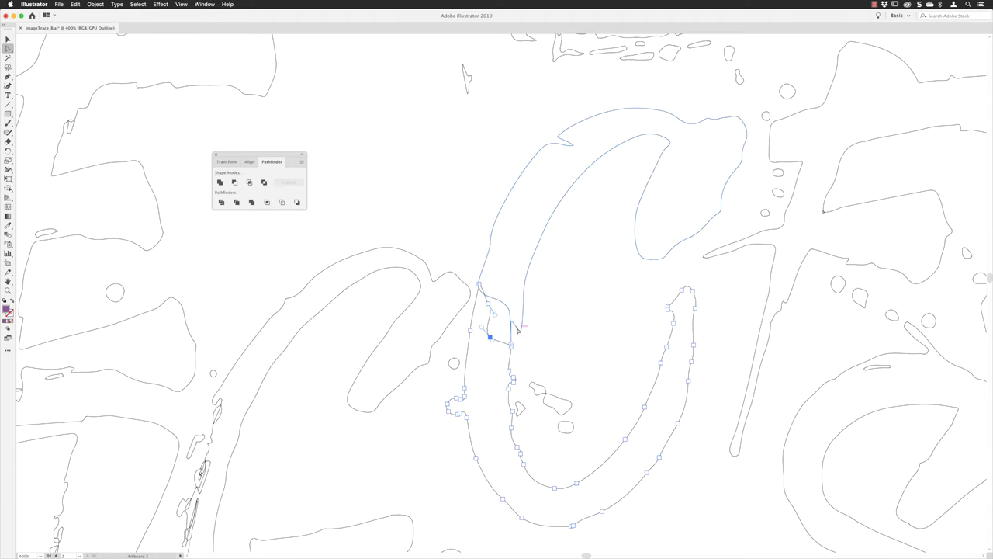
Reposition anchors of the C's upper and lower pieces so both meet at one point on the inner edge
{"action": "key", "text": "z"}
{"action": "left_click", "coordinate": [513, 342]}
{"action": "left_click", "coordinate": [516, 333]}
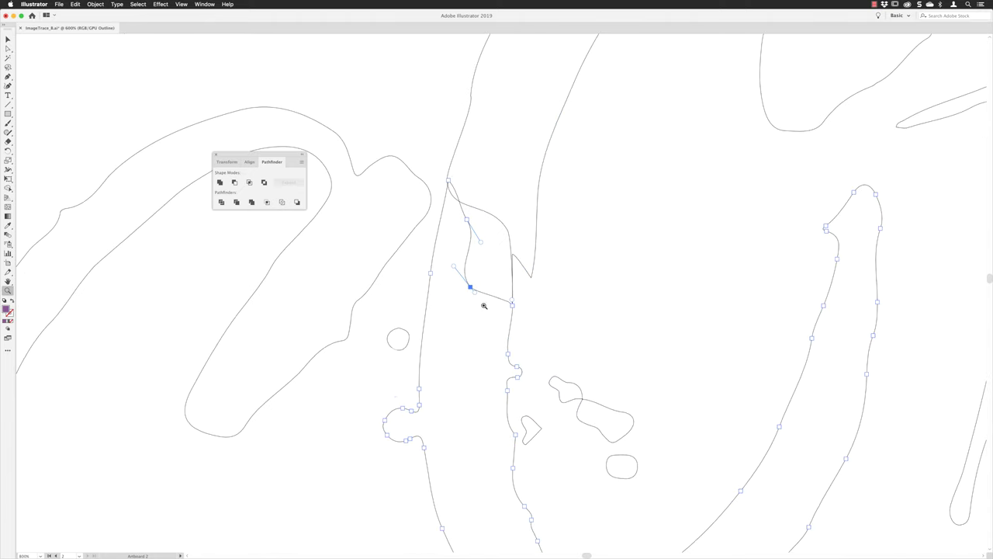
{"action": "left_click", "coordinate": [484, 304]}
{"action": "key", "text": "a"}
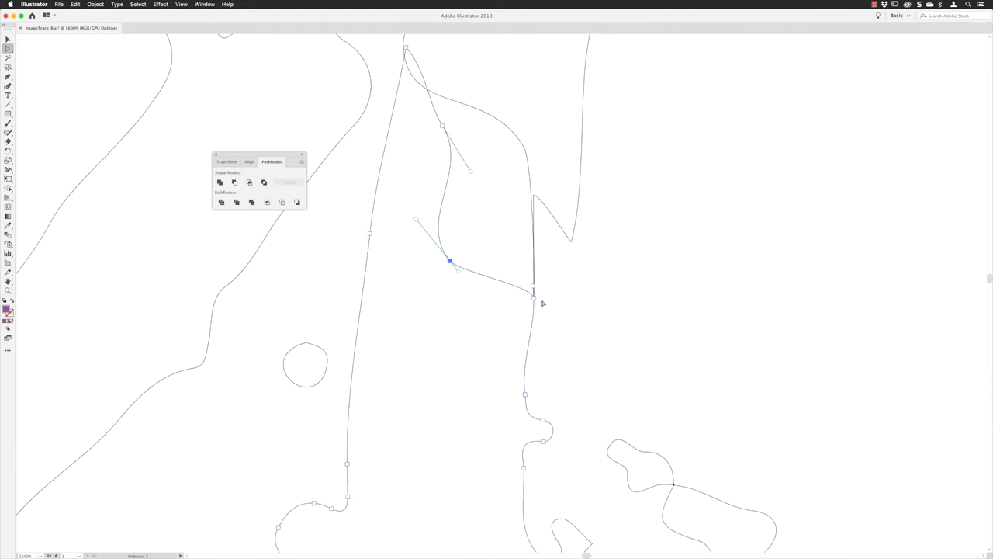
{"action": "left_click", "coordinate": [533, 298]}
{"action": "left_click_drag", "start_coordinate": [534, 298], "coordinate": [509, 175]}
{"action": "left_click", "coordinate": [534, 299]}
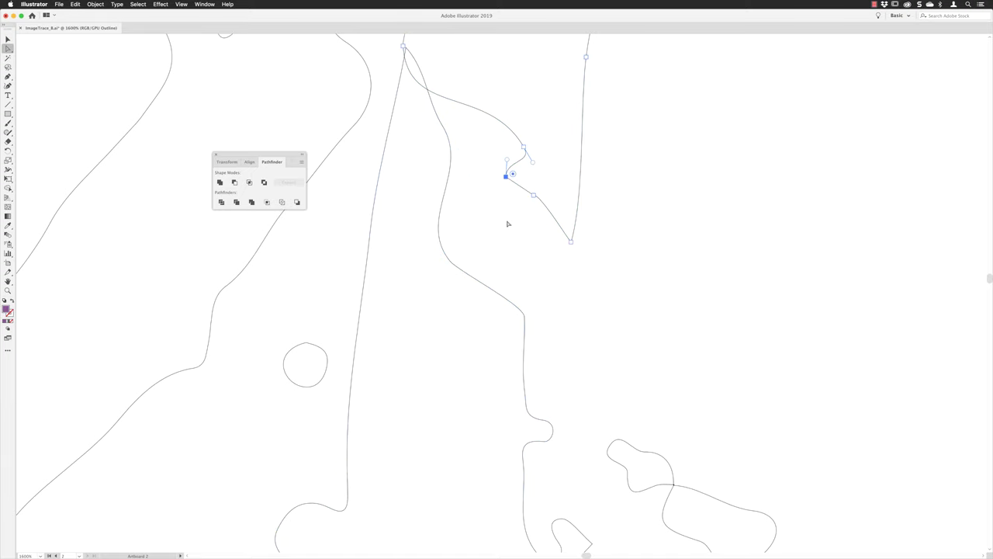
{"action": "left_click", "coordinate": [525, 317]}
{"action": "left_click_drag", "start_coordinate": [526, 318], "coordinate": [544, 286]}
{"action": "left_click", "coordinate": [571, 242]}
{"action": "left_click_drag", "start_coordinate": [571, 243], "coordinate": [546, 287]}
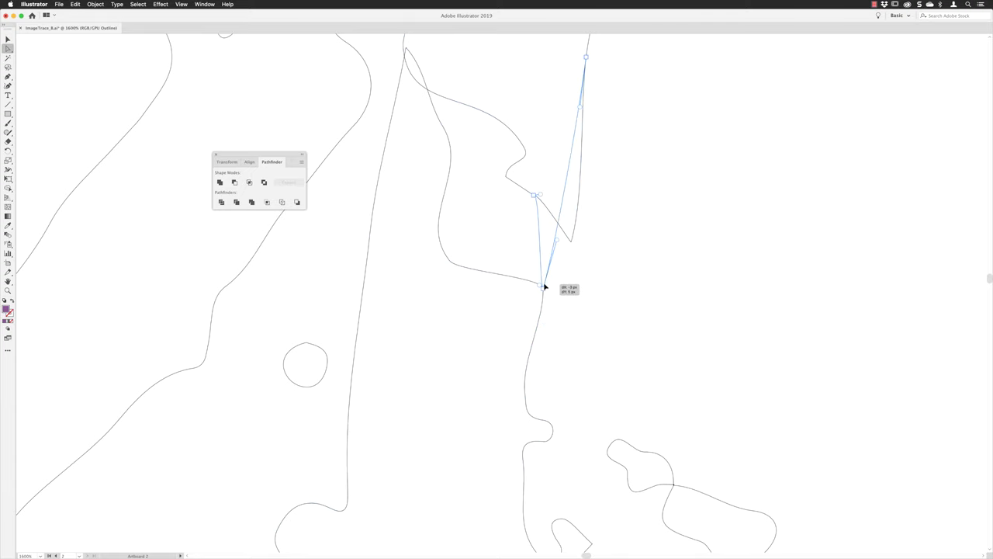
Move the upper piece's remaining three end anchors into the lower piece's stroke so the two parts of the C overlap
{"action": "left_click_drag", "start_coordinate": [534, 195], "coordinate": [469, 306]}
{"action": "left_click_drag", "start_coordinate": [505, 179], "coordinate": [414, 240]}
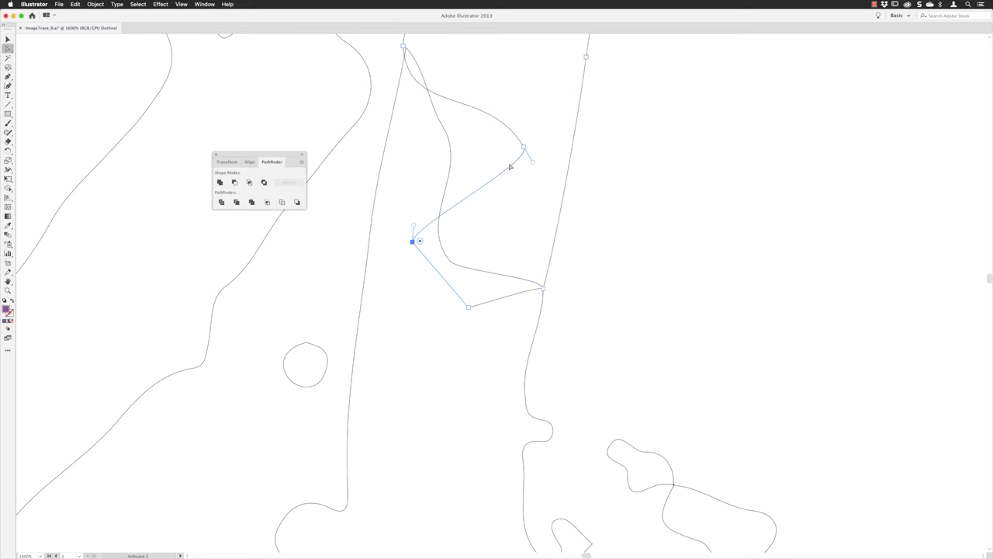
{"action": "left_click_drag", "start_coordinate": [524, 149], "coordinate": [413, 175]}
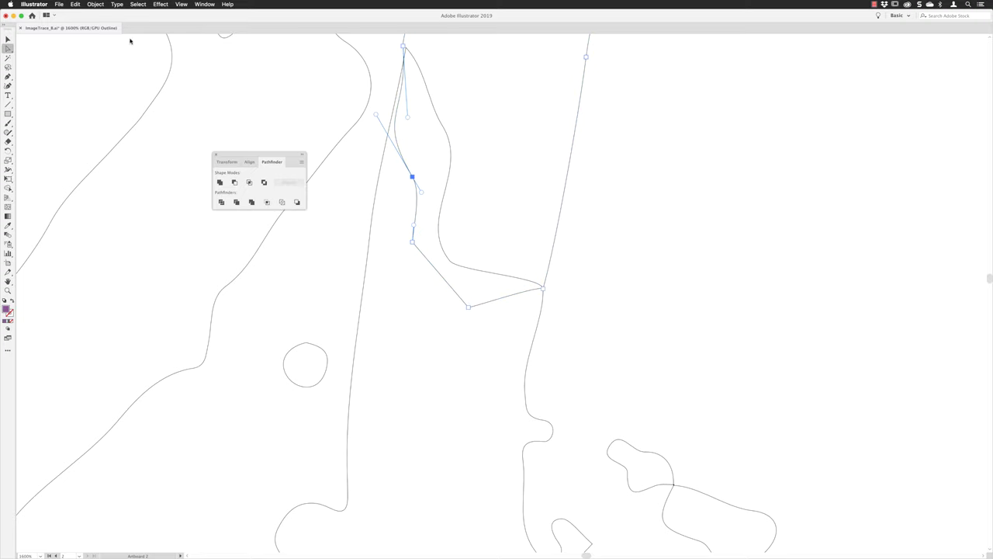
Deselect the reshaped C and return the artwork from Outline view to the full-colour preview
{"action": "left_click", "coordinate": [7, 39]}
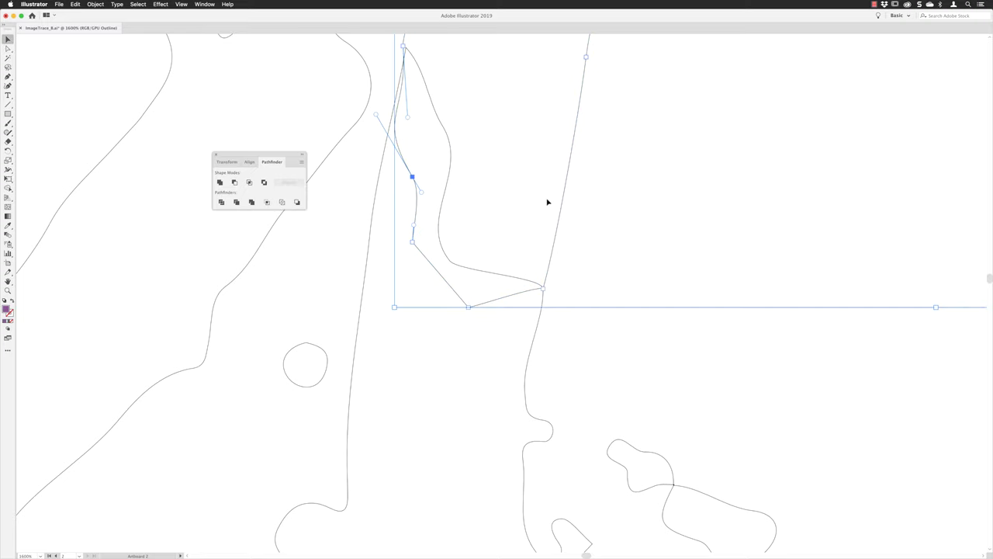
{"action": "key", "text": "super+minus"}
{"action": "key", "text": "super+minus"}
{"action": "key", "text": "super+minus"}
{"action": "key", "text": "super+minus"}
{"action": "key", "text": "super+minus"}
{"action": "left_click", "coordinate": [481, 186]}
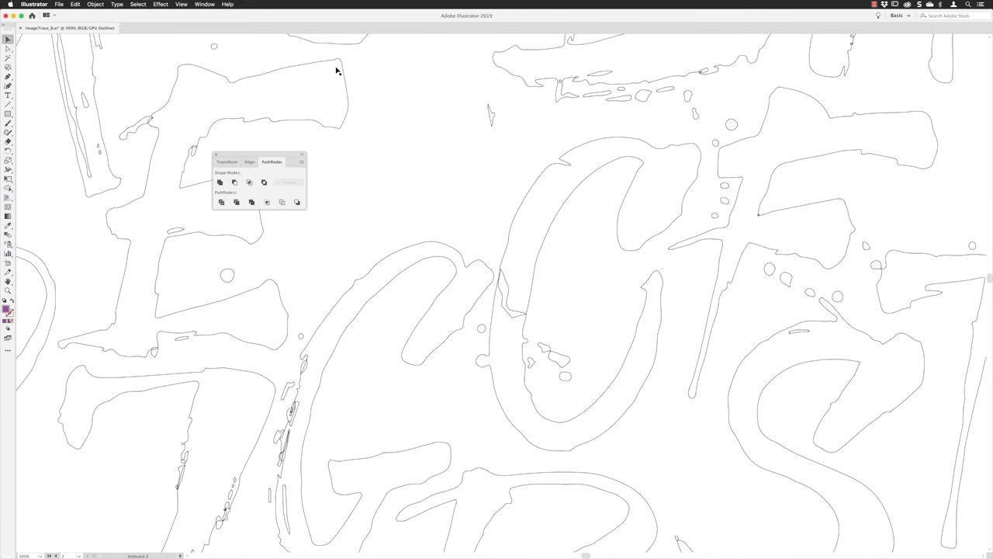
{"action": "left_click", "coordinate": [180, 4]}
{"action": "left_click", "coordinate": [194, 18]}
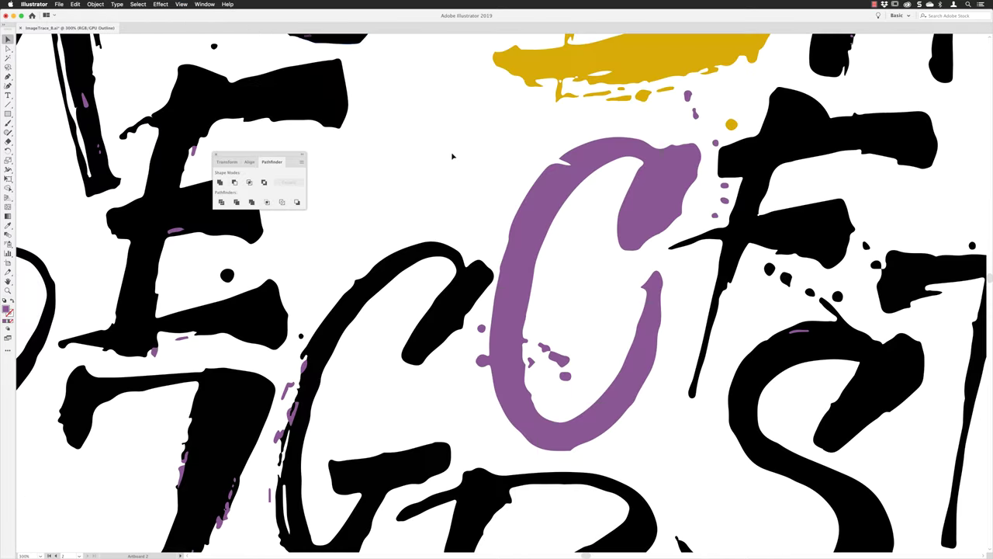
Merge the upper and lower pieces of the purple C using the Pathfinder Unite operation
{"action": "left_click_drag", "start_coordinate": [465, 189], "coordinate": [434, 173]}
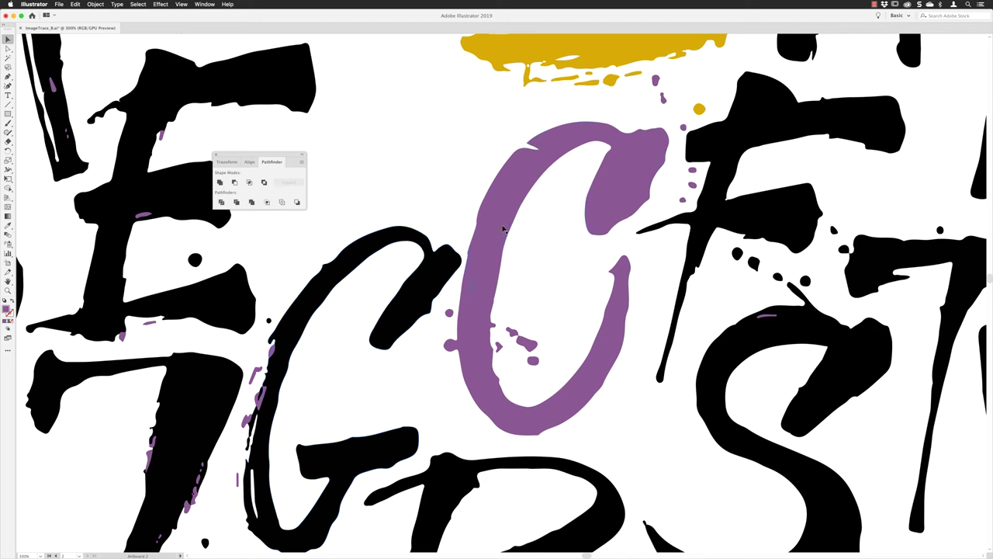
{"action": "left_click", "coordinate": [503, 229]}
{"action": "left_click", "coordinate": [476, 322], "text": "shift"}
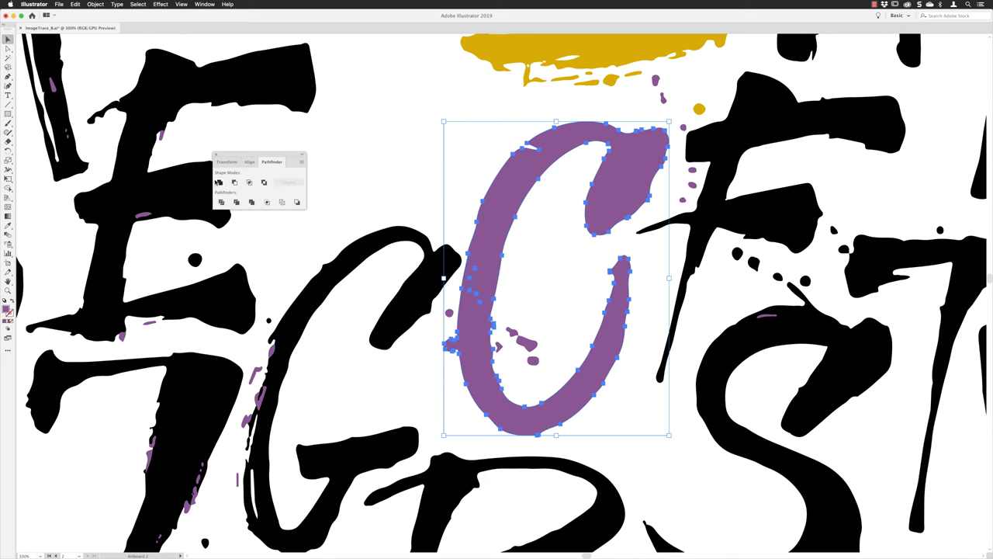
{"action": "left_click", "coordinate": [220, 183]}
Select the purple C together with its surrounding ink specks and move them to the empty area below the cyan A
{"action": "left_click", "coordinate": [450, 313], "text": "shift"}
{"action": "left_click", "coordinate": [521, 342], "text": "shift"}
{"action": "left_click", "coordinate": [533, 362], "text": "shift"}
{"action": "left_click", "coordinate": [497, 346], "text": "shift"}
{"action": "left_click", "coordinate": [655, 80], "text": "shift"}
{"action": "left_click", "coordinate": [663, 97], "text": "shift"}
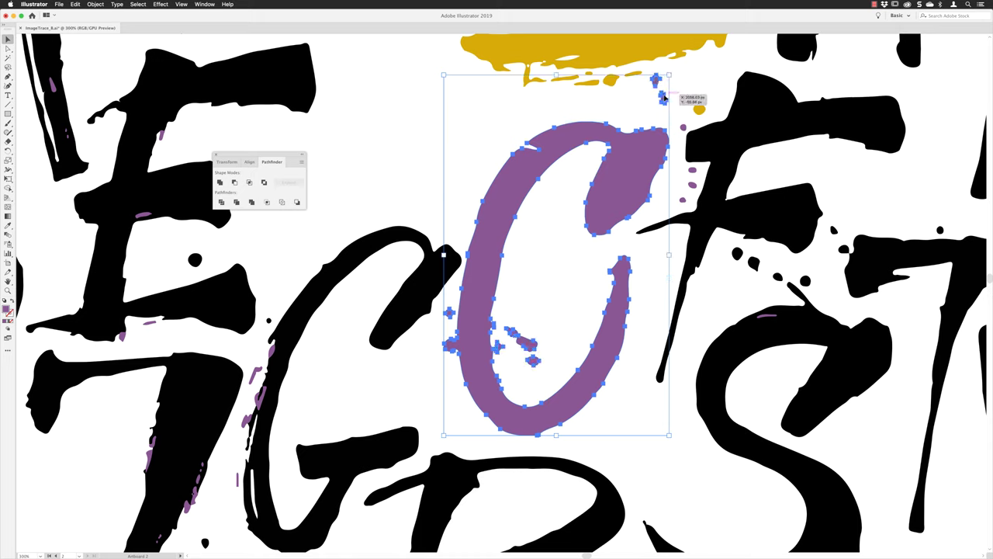
{"action": "left_click", "coordinate": [683, 127], "text": "shift"}
{"action": "left_click", "coordinate": [691, 170], "text": "shift"}
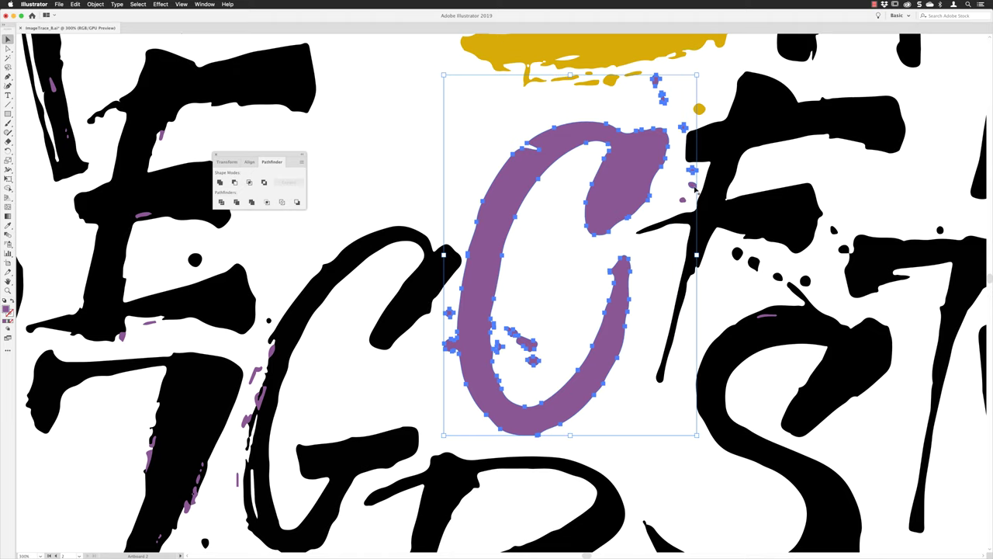
{"action": "left_click", "coordinate": [693, 186], "text": "shift"}
{"action": "left_click", "coordinate": [682, 199], "text": "shift"}
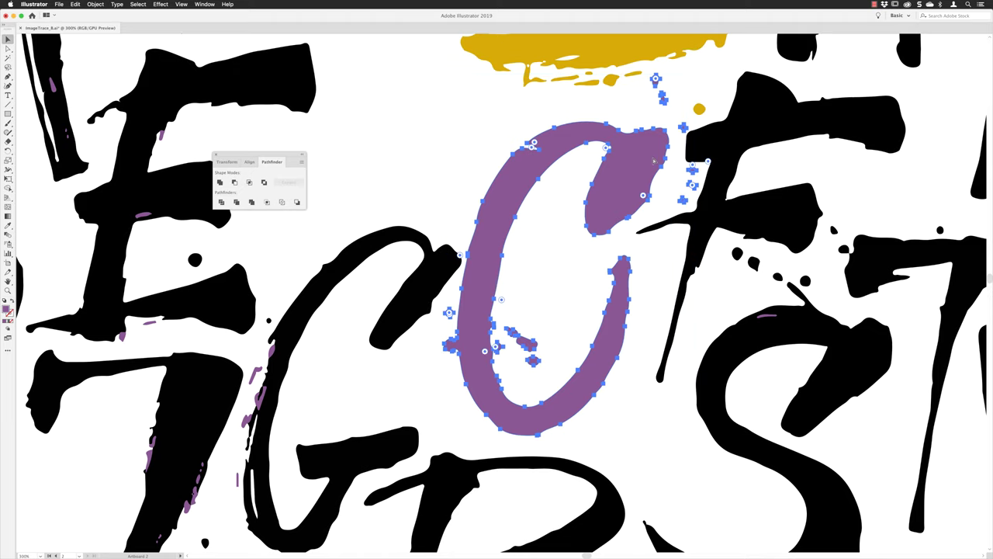
{"action": "key", "text": "super+0"}
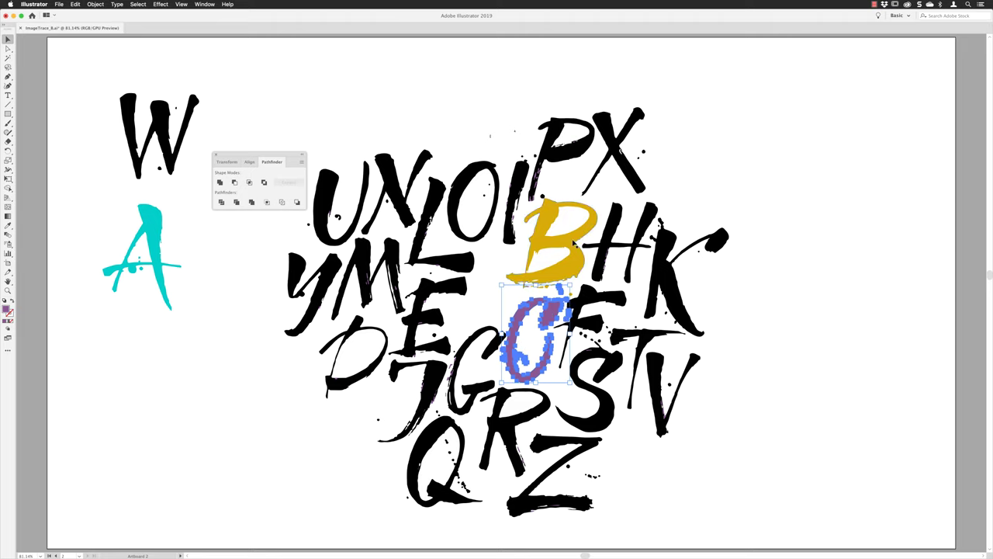
{"action": "left_click_drag", "start_coordinate": [553, 315], "coordinate": [160, 346]}
{"action": "left_click", "coordinate": [209, 311]}
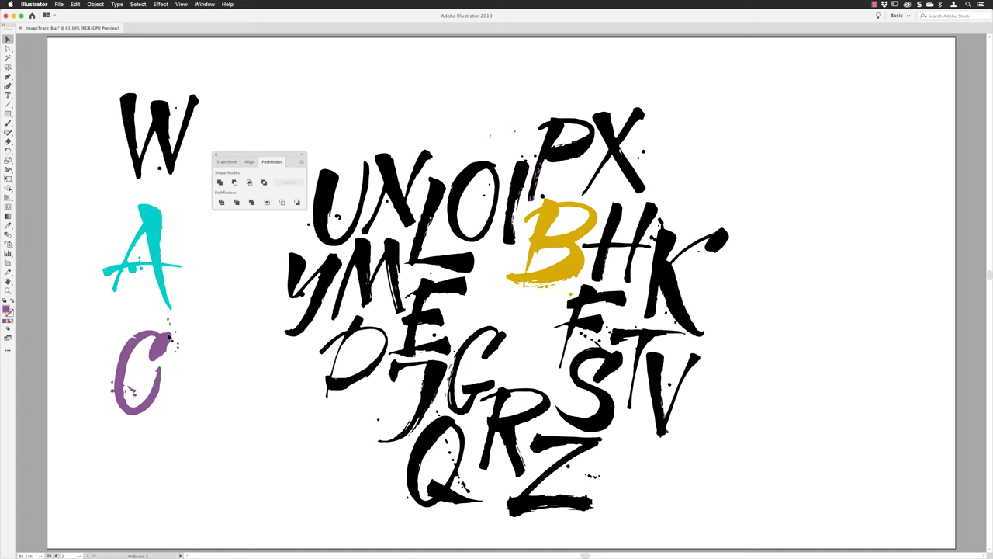
Enlarge the cyan A in the empty area right of the lettering and recolour it with cyan, green and finally dark magenta swatches
{"action": "left_click_drag", "start_coordinate": [180, 265], "coordinate": [959, 387]}
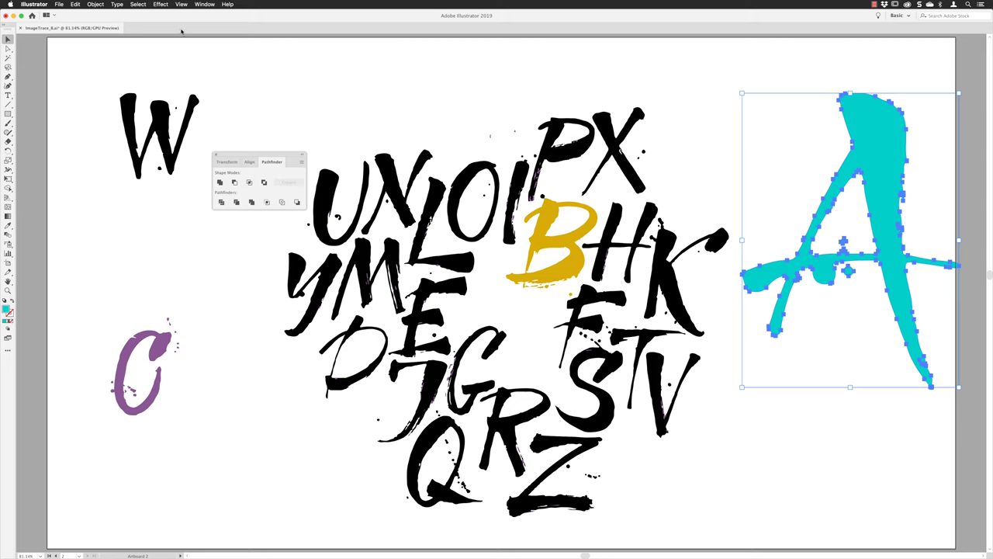
{"action": "left_click", "coordinate": [194, 5]}
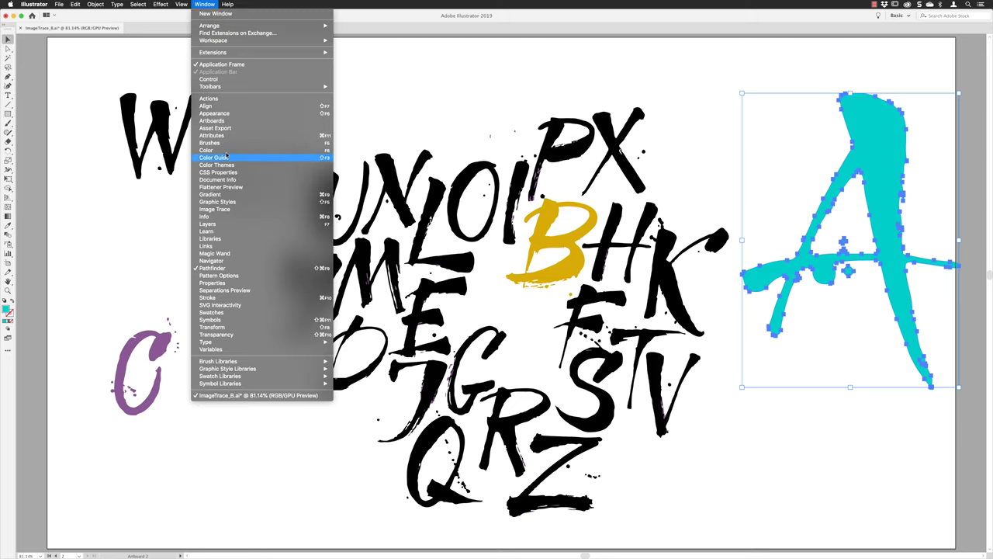
{"action": "left_click", "coordinate": [225, 312]}
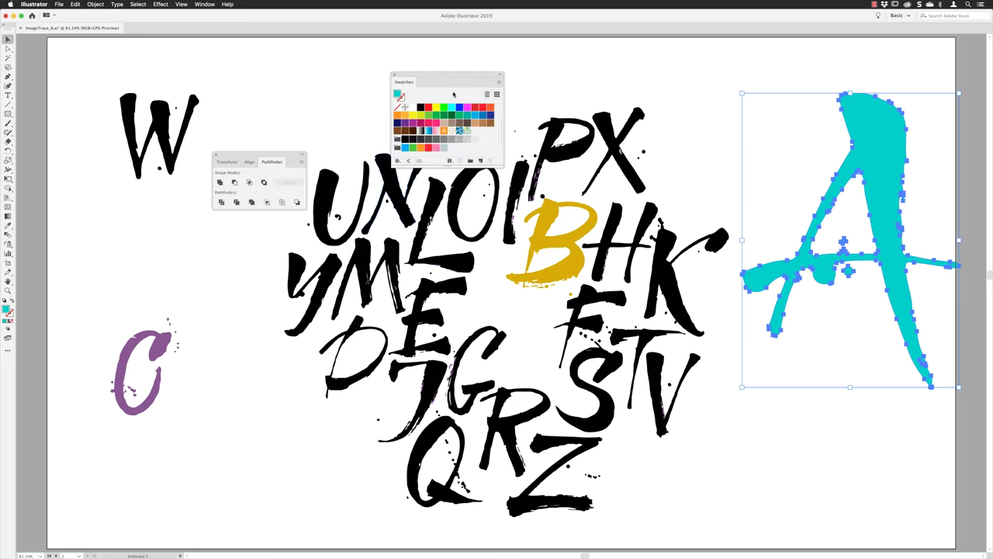
{"action": "left_click", "coordinate": [452, 108]}
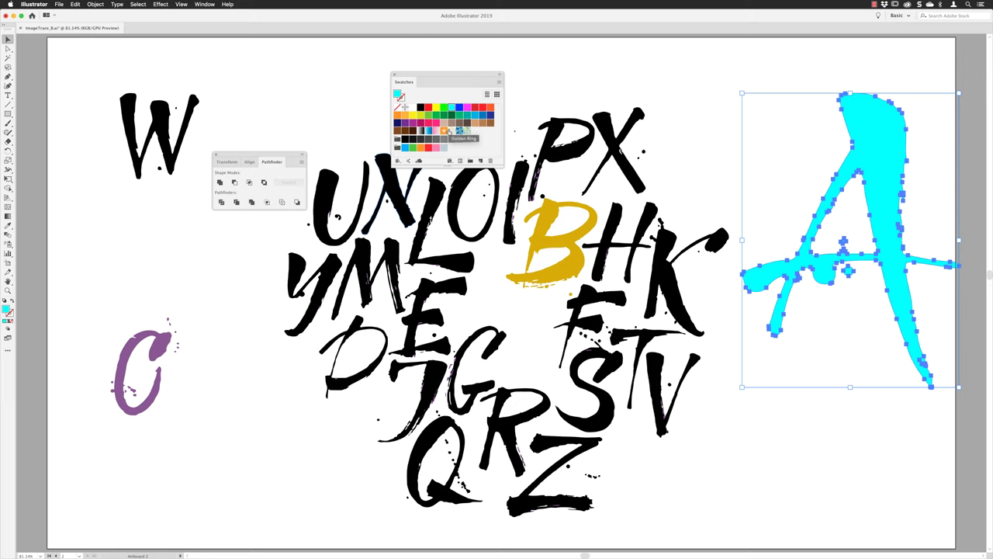
{"action": "left_click", "coordinate": [436, 114]}
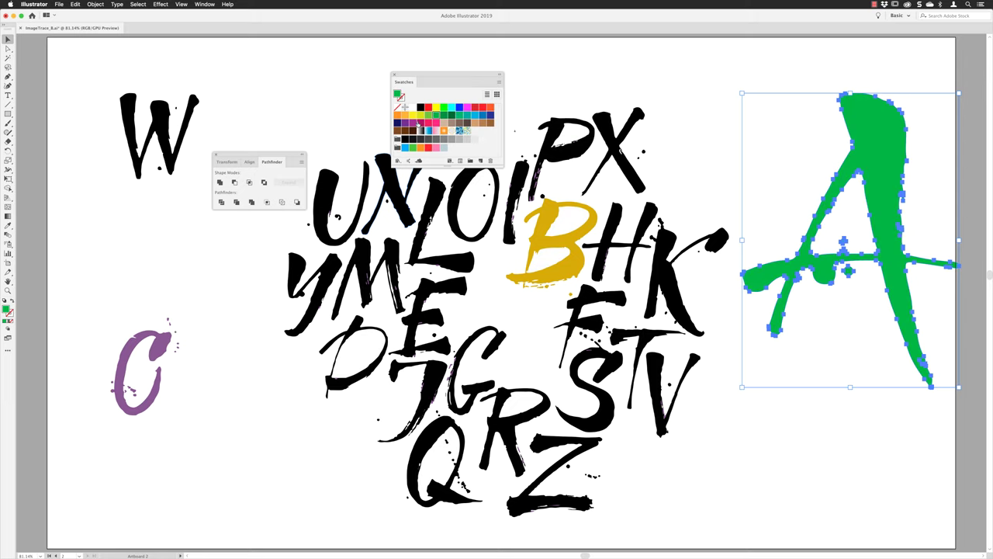
{"action": "left_click", "coordinate": [419, 123]}
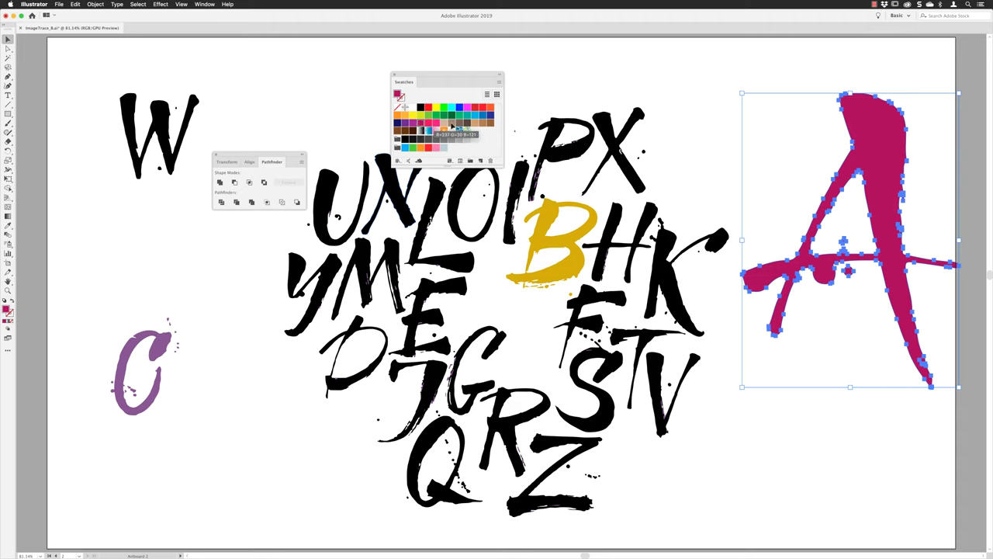
Deselect the enlarged A, select the Vector Traced seagull photo in ImageTrace_C.ai and show the Image Trace options between the photos
{"action": "left_click", "coordinate": [716, 76]}
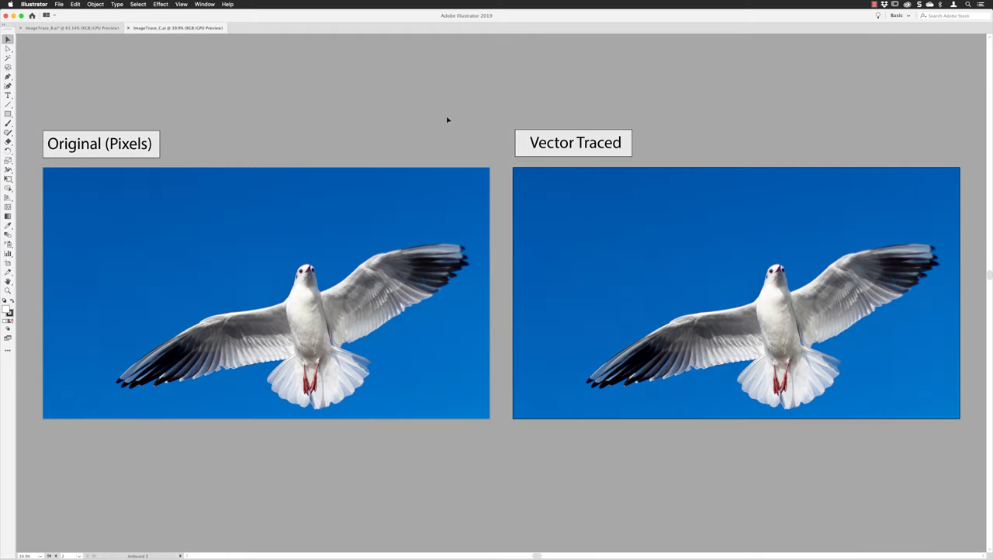
{"action": "left_click", "coordinate": [556, 288]}
{"action": "scroll", "coordinate": [594, 252], "scroll_direction": "right", "scroll_amount": 2}
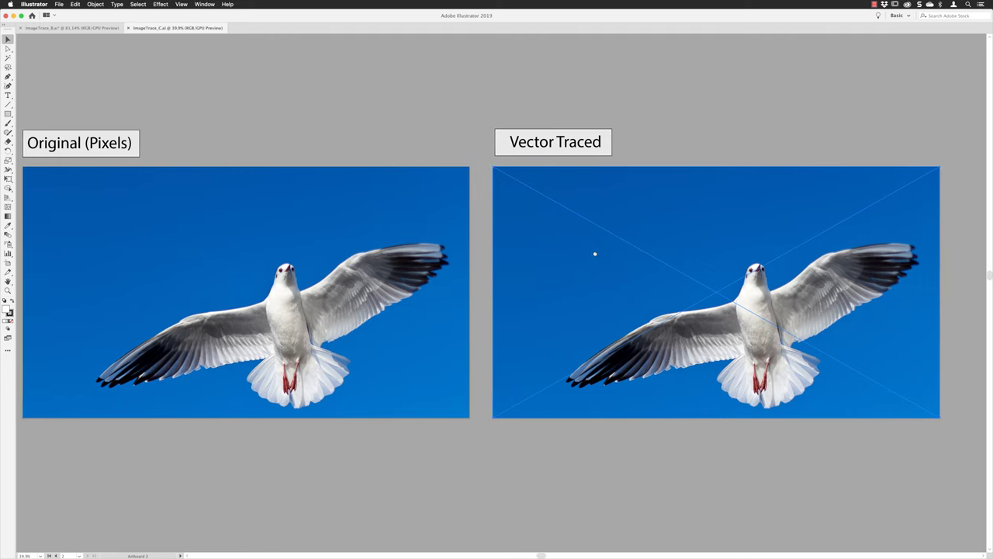
{"action": "left_click", "coordinate": [205, 5]}
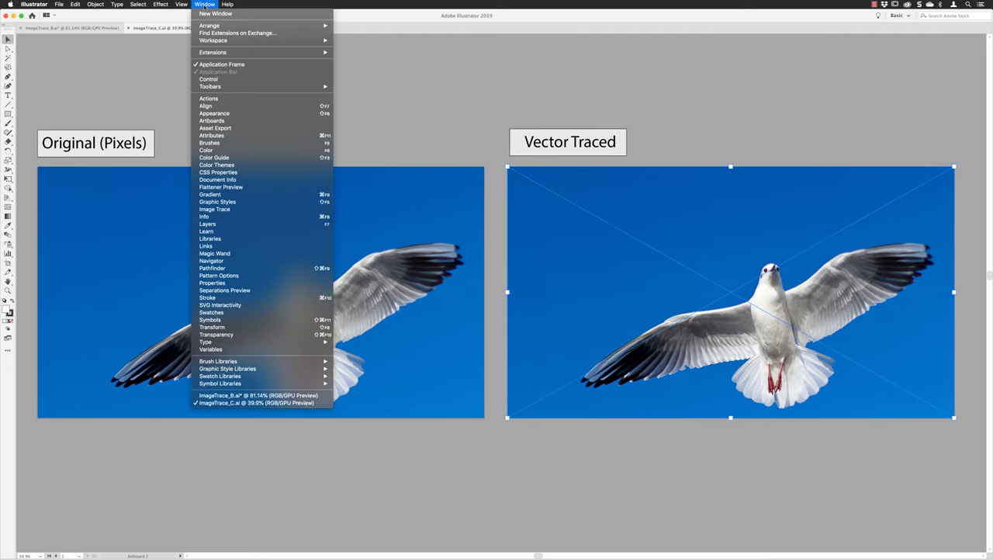
{"action": "left_click", "coordinate": [218, 209]}
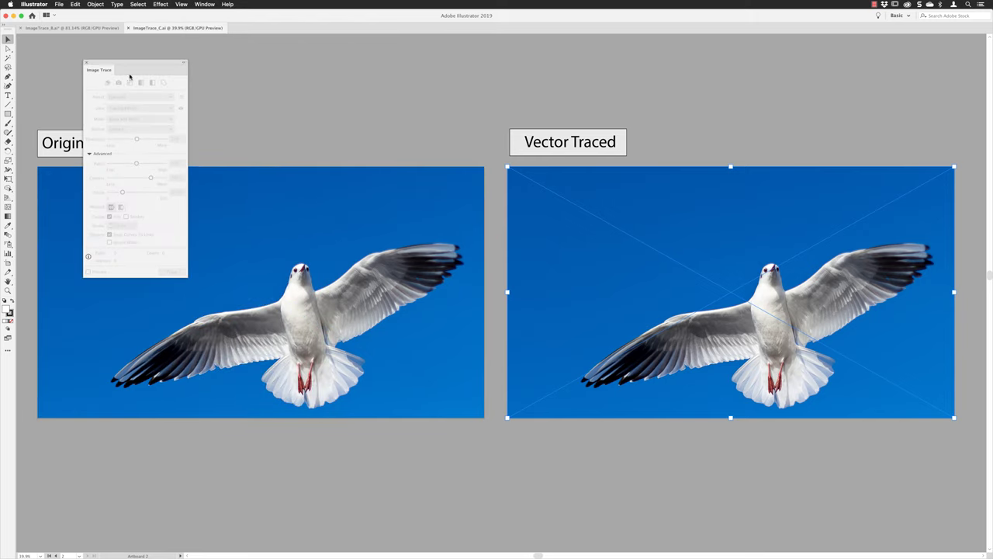
{"action": "mouse_move", "coordinate": [131, 63]}
{"action": "left_mouse_down"}
{"action": "mouse_move", "coordinate": [459, 78]}
{"action": "mouse_move", "coordinate": [440, 74]}
{"action": "left_mouse_up"}
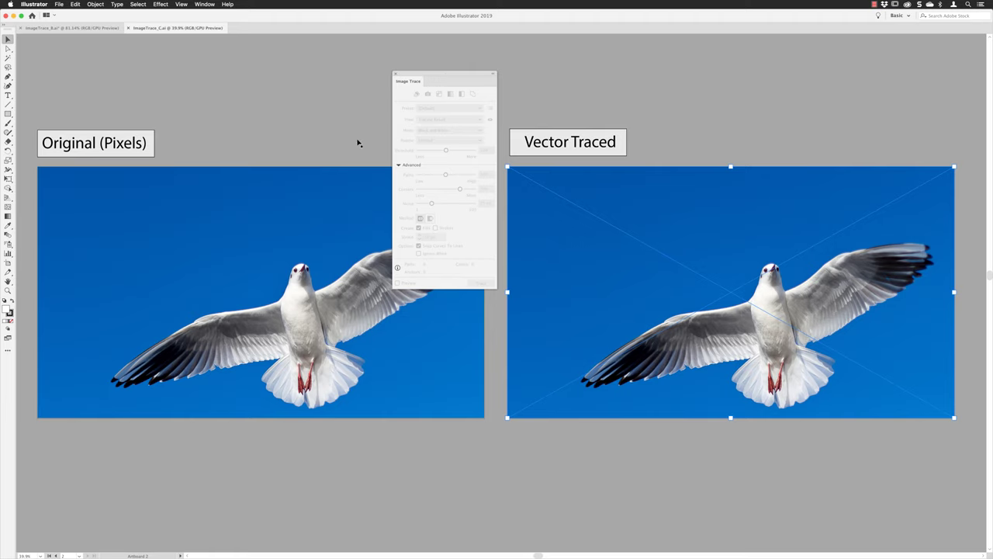
Trace the Vector Traced seagull photo with the High Color preset
{"action": "left_click", "coordinate": [703, 134]}
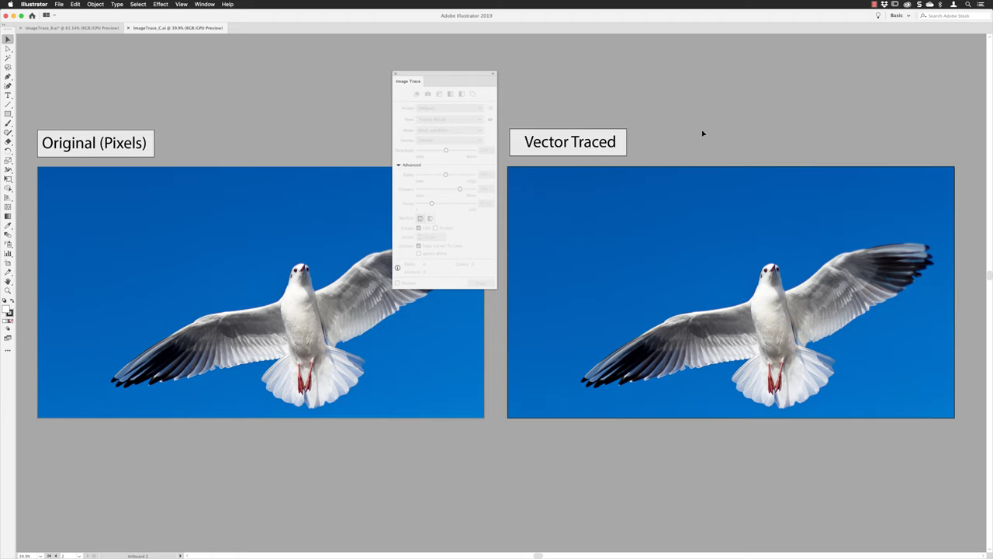
{"action": "left_click", "coordinate": [687, 205]}
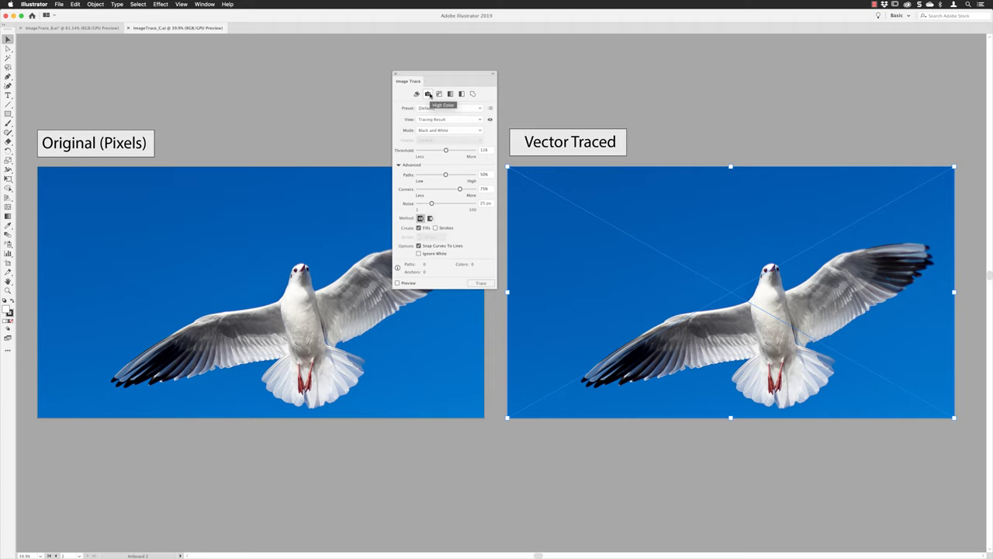
{"action": "left_click", "coordinate": [428, 94]}
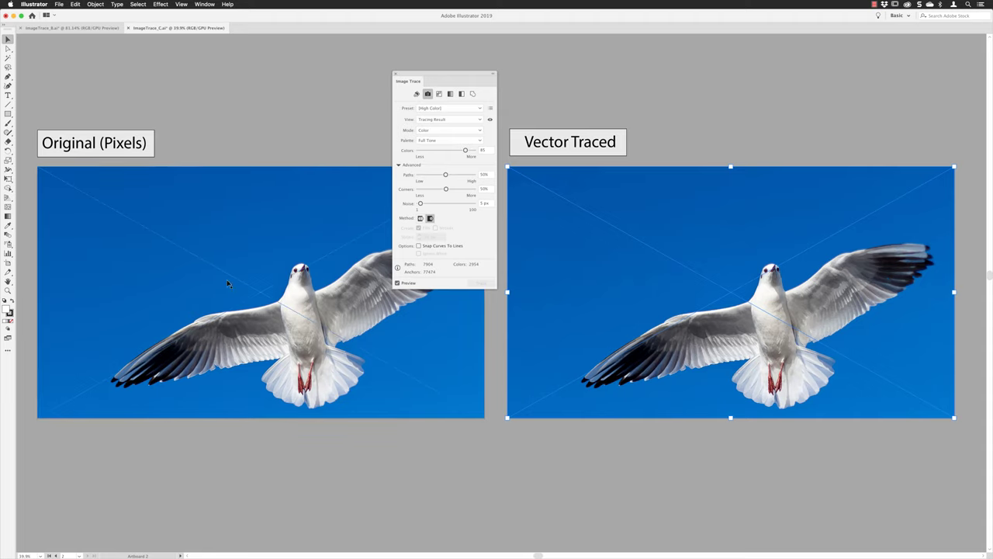
Magnify the traced seagull to 100% and move the Image Trace options off its body to inspect the tracing detail
{"action": "left_click", "coordinate": [8, 290]}
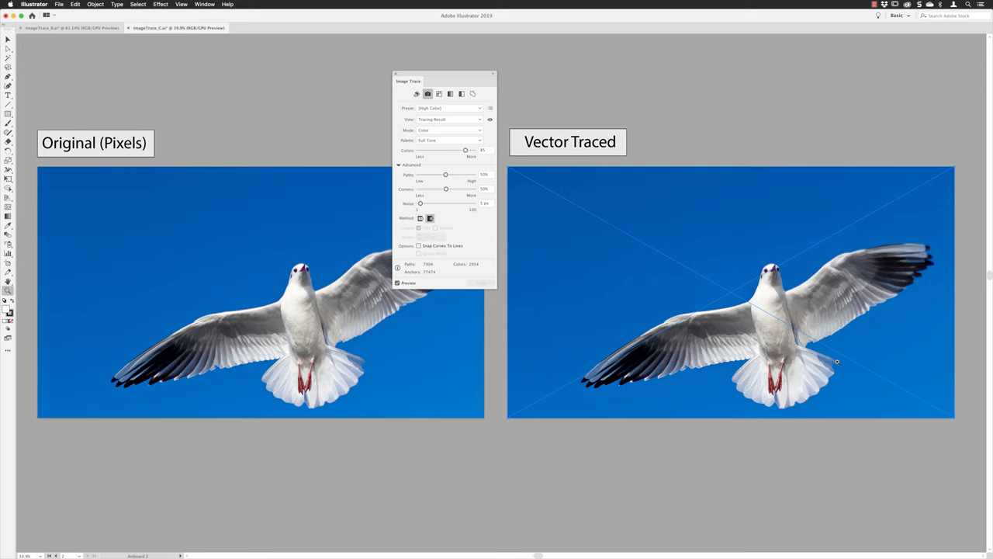
{"action": "left_click", "coordinate": [785, 324]}
{"action": "left_click", "coordinate": [536, 295]}
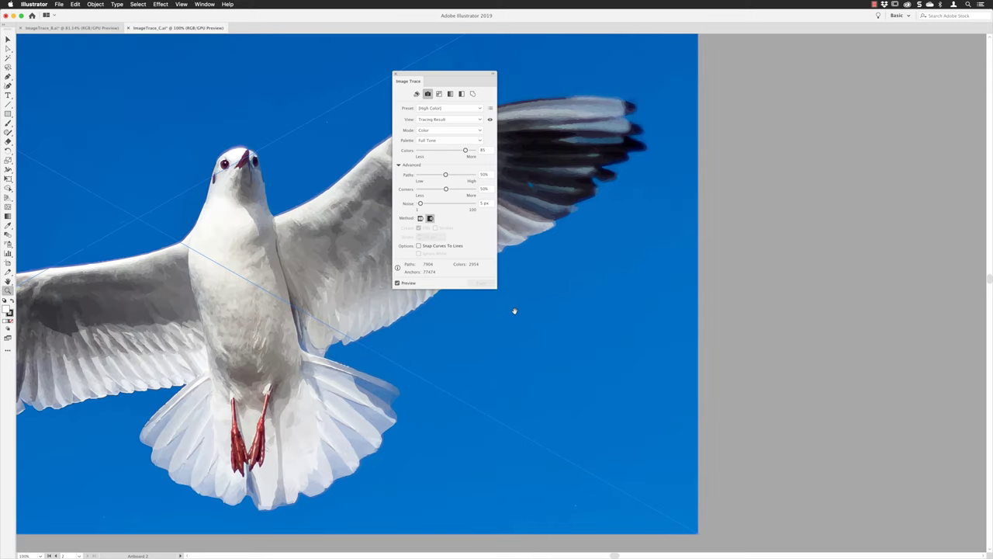
{"action": "left_click_drag", "start_coordinate": [515, 308], "coordinate": [780, 290]}
{"action": "left_click_drag", "start_coordinate": [700, 282], "coordinate": [734, 285]}
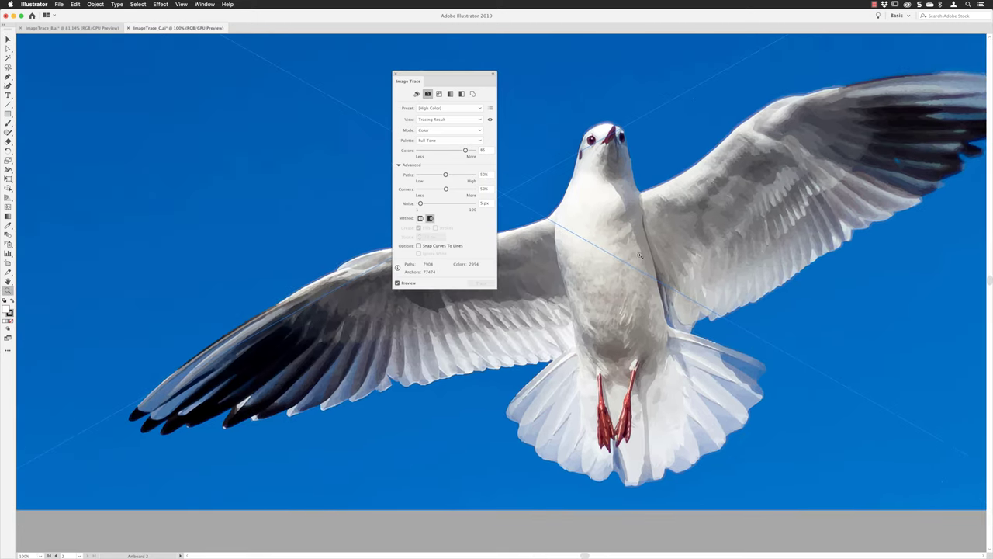
{"action": "mouse_move", "coordinate": [407, 72]}
{"action": "left_mouse_down"}
{"action": "mouse_move", "coordinate": [284, 95]}
{"action": "mouse_move", "coordinate": [188, 71]}
{"action": "left_mouse_up"}
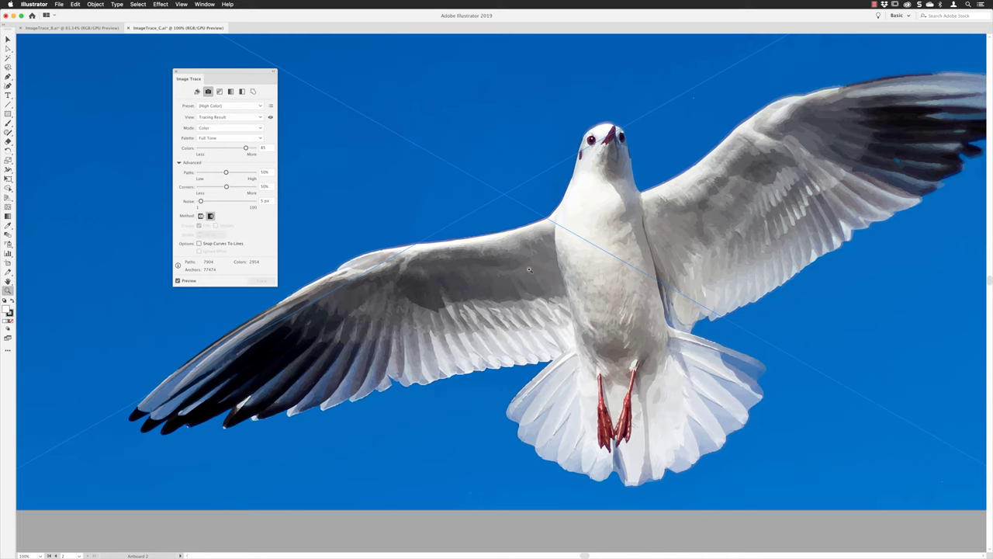
Open a second window of ImageTrace_C.ai and arrange the document windows side by side in a two-up layout
{"action": "left_click", "coordinate": [206, 5]}
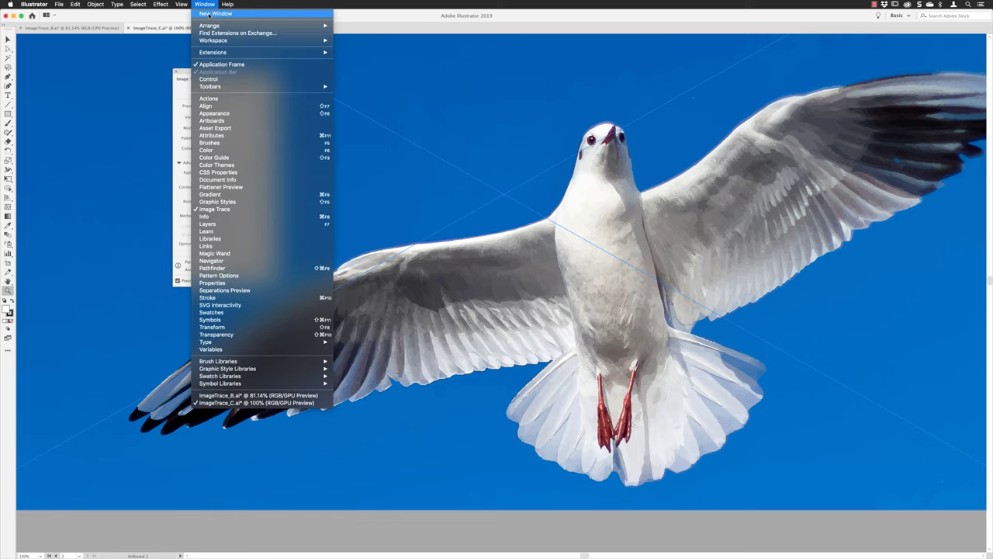
{"action": "left_click", "coordinate": [209, 16]}
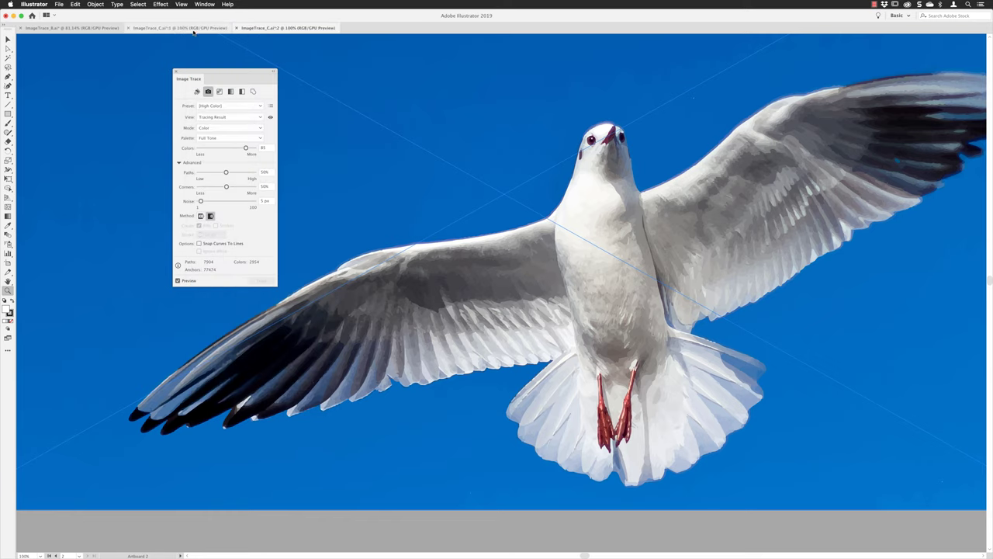
{"action": "left_click", "coordinate": [48, 14]}
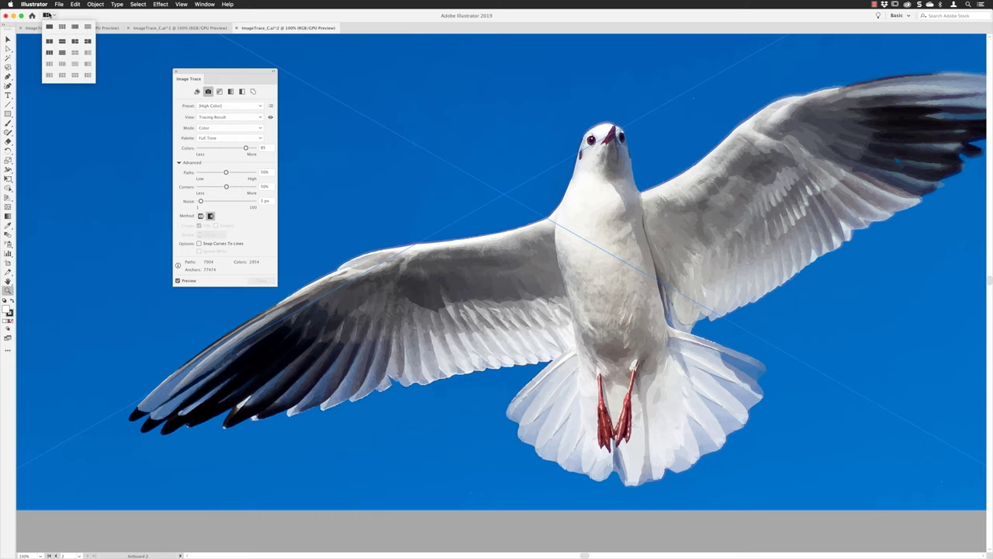
{"action": "left_click", "coordinate": [49, 41]}
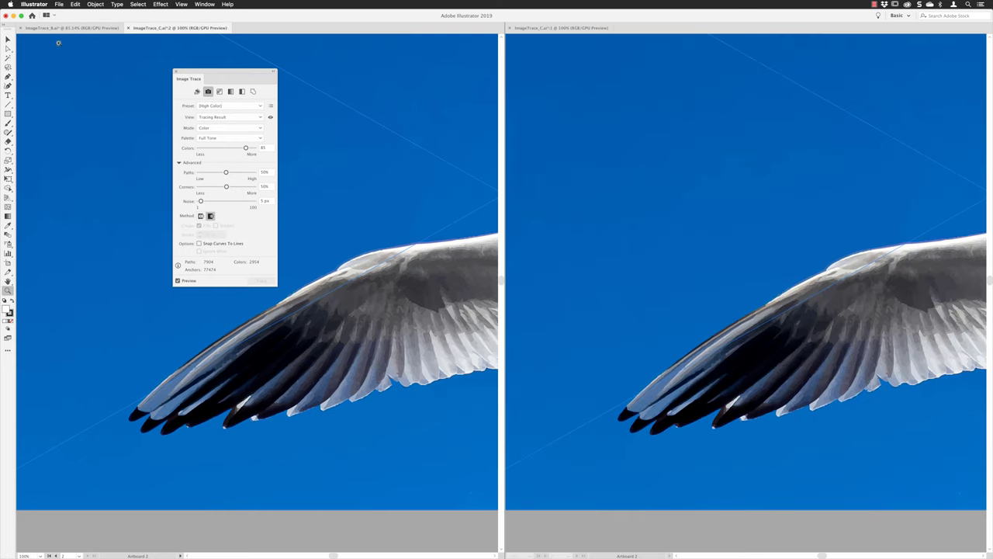
Compare the original seagull in one window with the same area of the traced seagull in the other
{"action": "scroll", "coordinate": [403, 168], "scroll_direction": "left", "scroll_amount": 3}
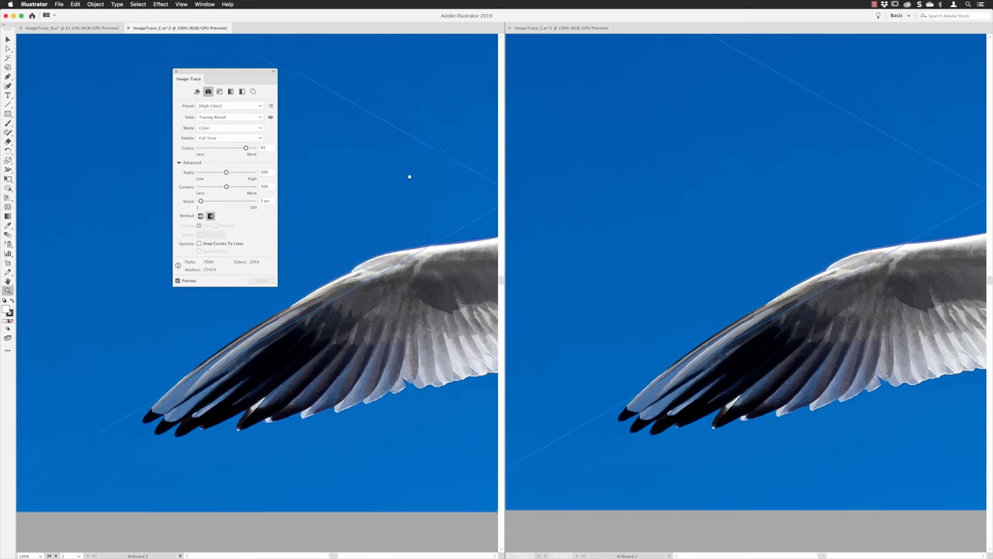
{"action": "scroll", "coordinate": [471, 182], "scroll_direction": "right", "scroll_amount": 10}
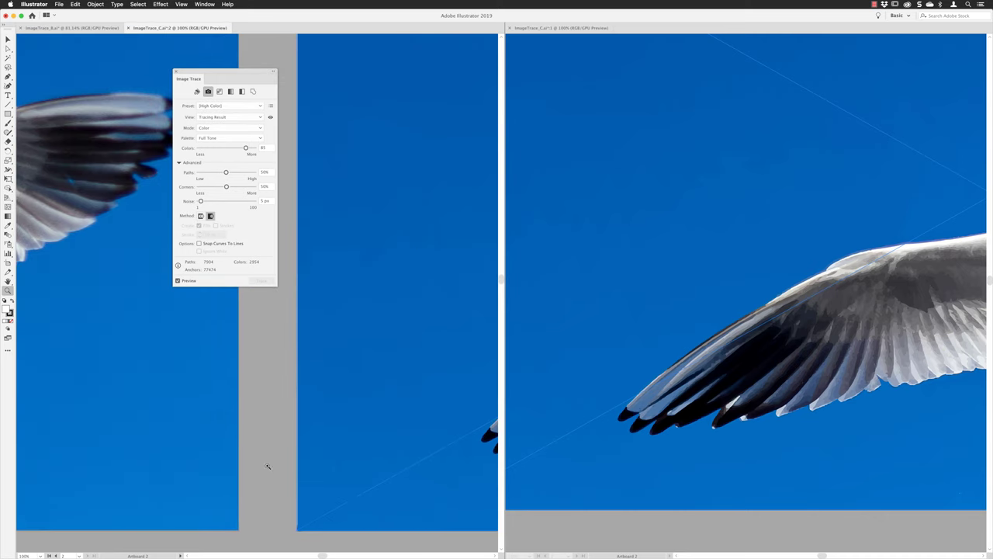
{"action": "scroll", "coordinate": [294, 370], "scroll_direction": "left", "scroll_amount": 8}
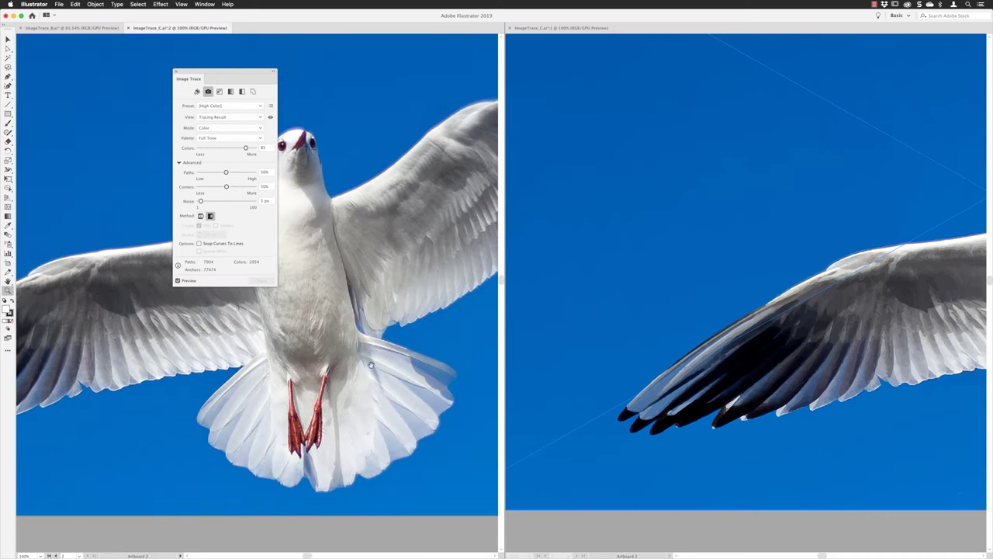
{"action": "left_click_drag", "start_coordinate": [191, 73], "coordinate": [61, 52]}
{"action": "left_click", "coordinate": [860, 153]}
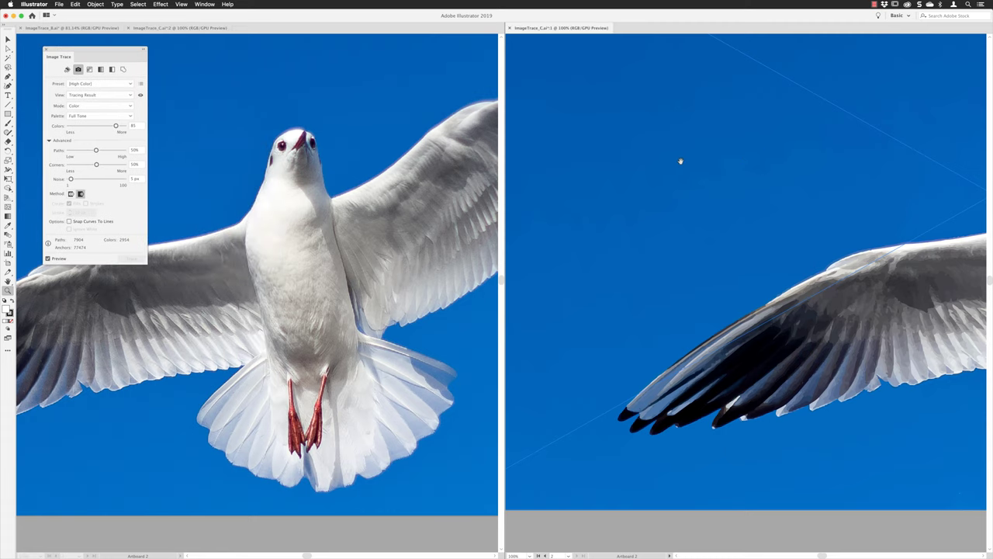
{"action": "scroll", "coordinate": [794, 155], "scroll_direction": "right", "scroll_amount": 10}
{"action": "scroll", "coordinate": [716, 159], "scroll_direction": "right", "scroll_amount": 3}
{"action": "scroll", "coordinate": [716, 159], "scroll_direction": "down", "scroll_amount": 2}
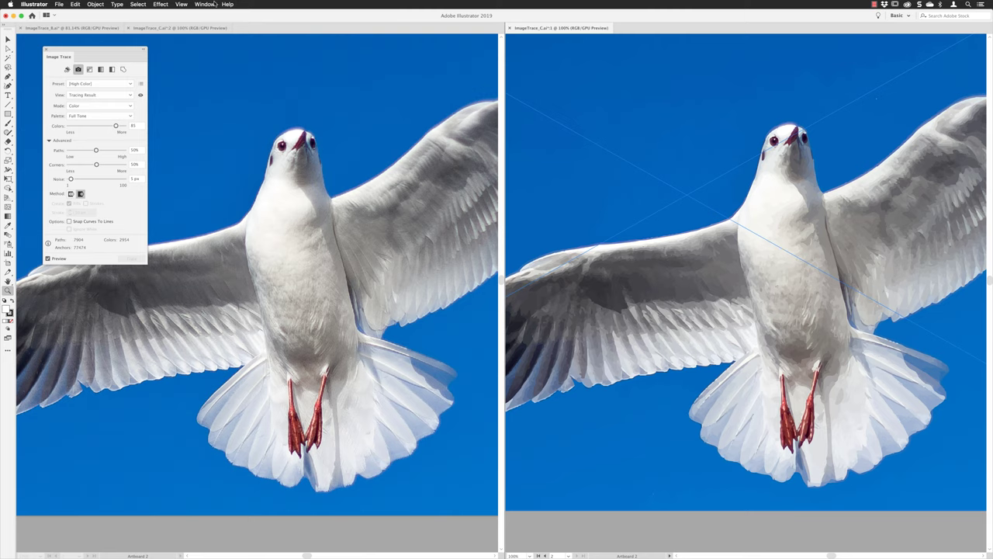
Expand the traced seagull into editable vector paths with Object and Fill included
{"action": "left_click", "coordinate": [95, 4]}
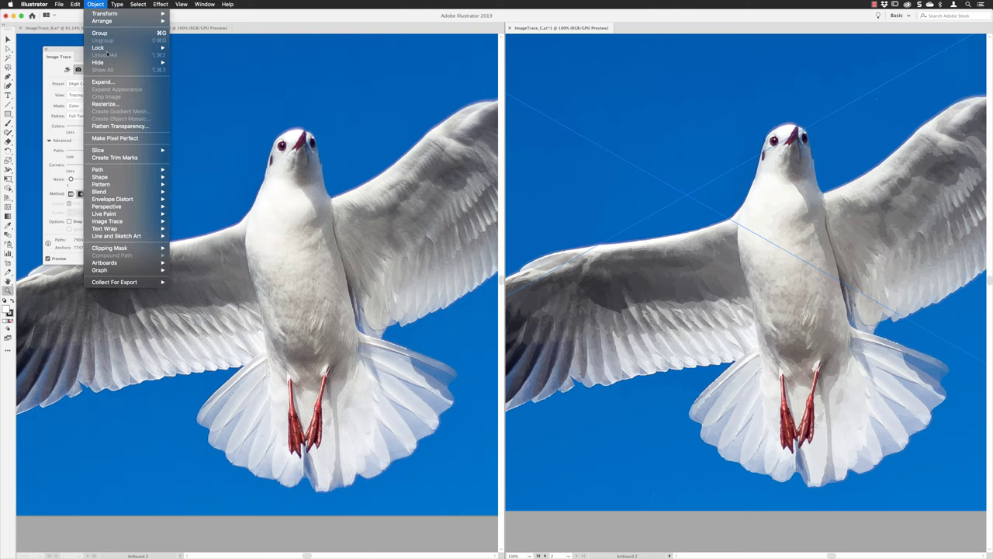
{"action": "left_click", "coordinate": [103, 82]}
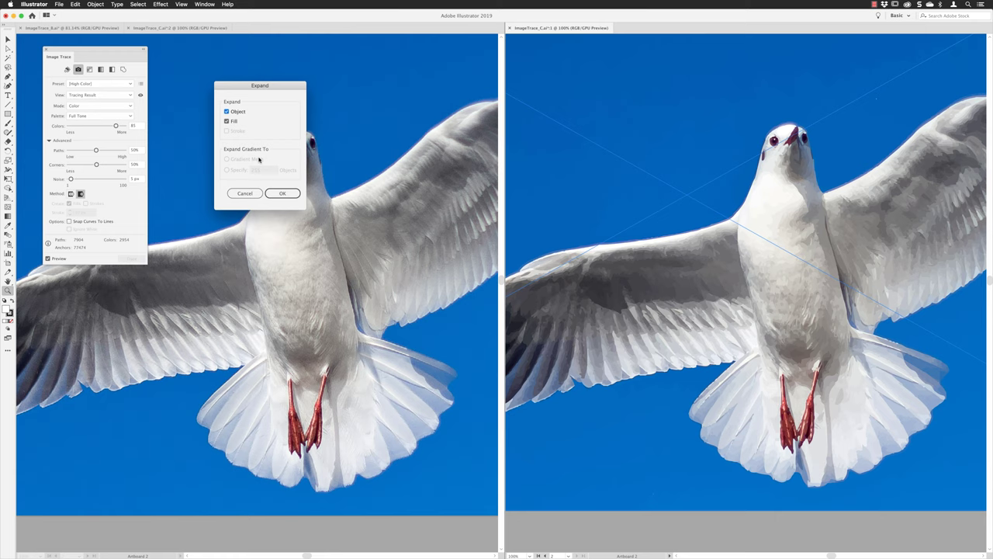
{"action": "left_click", "coordinate": [273, 192]}
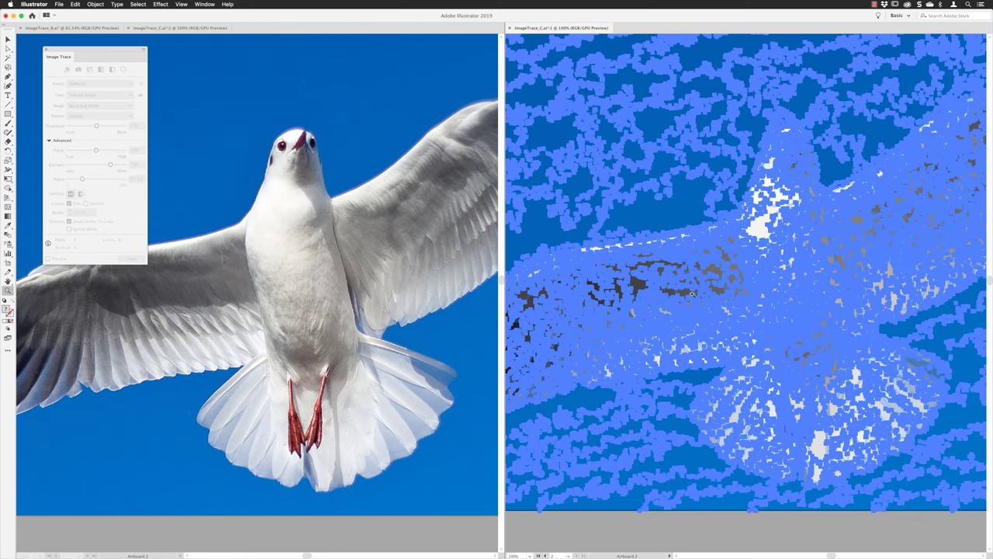
Display the expanded seagull paths in Outline view and deselect them
{"action": "left_click", "coordinate": [187, 7]}
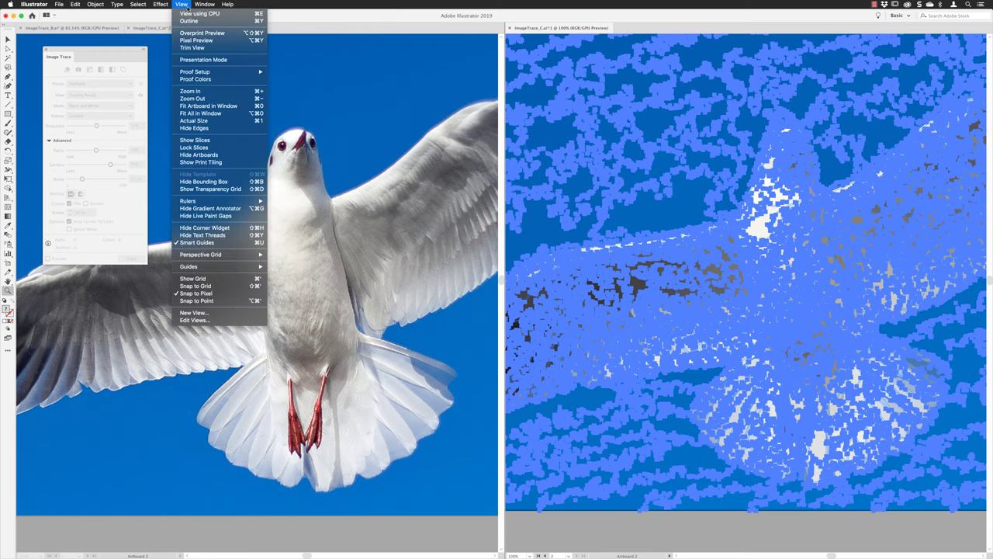
{"action": "left_click", "coordinate": [188, 21]}
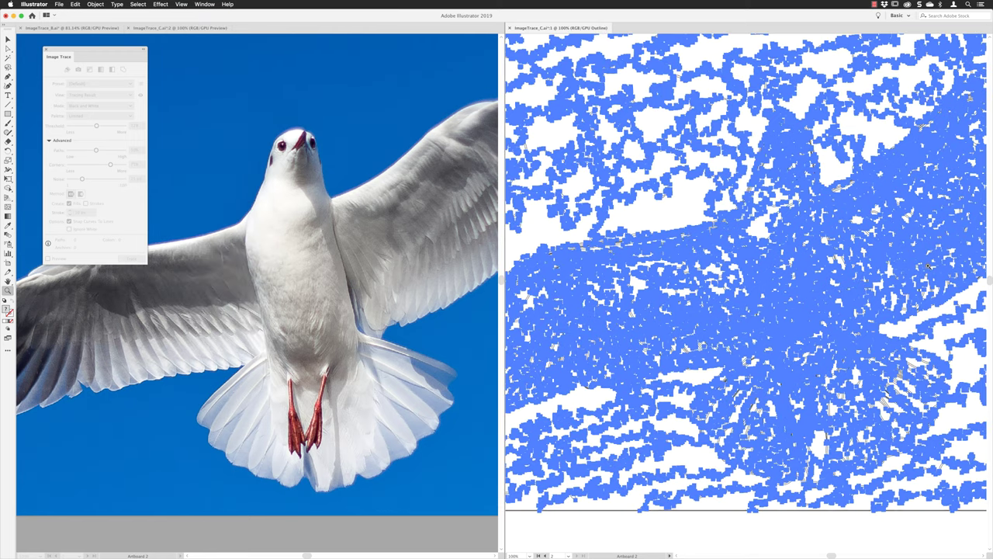
{"action": "key", "text": "v"}
{"action": "left_click", "coordinate": [677, 515]}
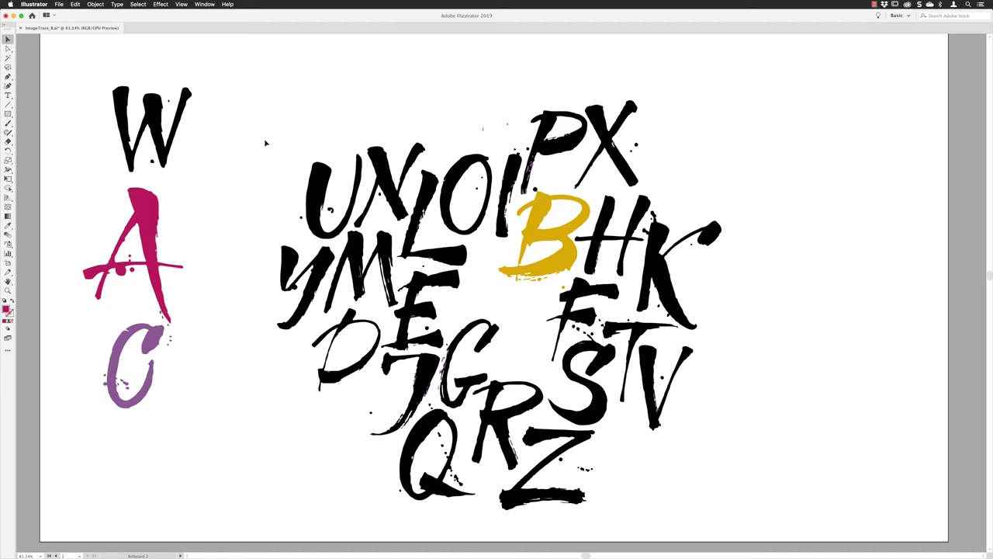
In ImageTrace_B.ai, move the black U, N and Y out of the cluster into the empty space near the W and A, then deselect
{"action": "left_click_drag", "start_coordinate": [322, 192], "coordinate": [262, 128]}
{"action": "left_click_drag", "start_coordinate": [378, 178], "coordinate": [361, 111]}
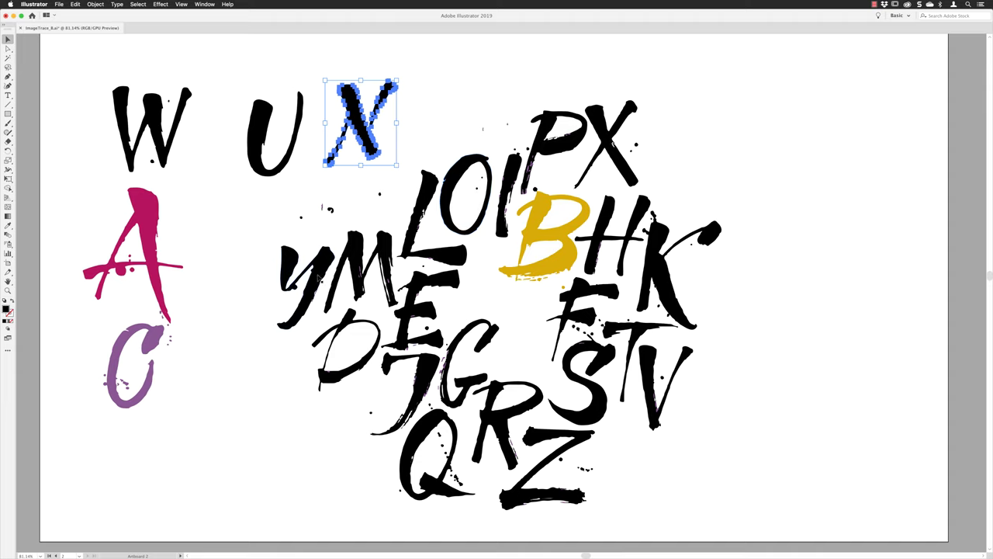
{"action": "left_click_drag", "start_coordinate": [318, 277], "coordinate": [249, 254]}
{"action": "left_click", "coordinate": [244, 207]}
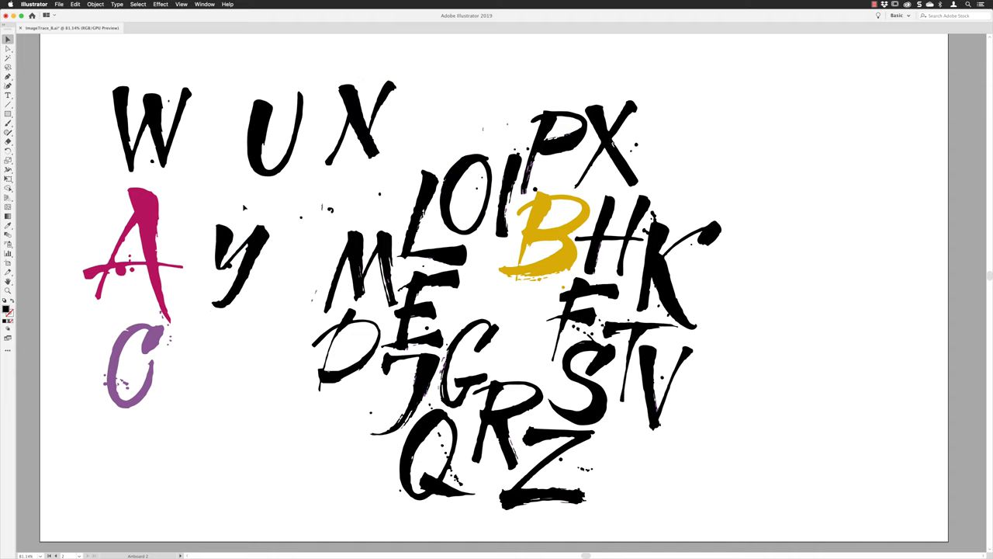